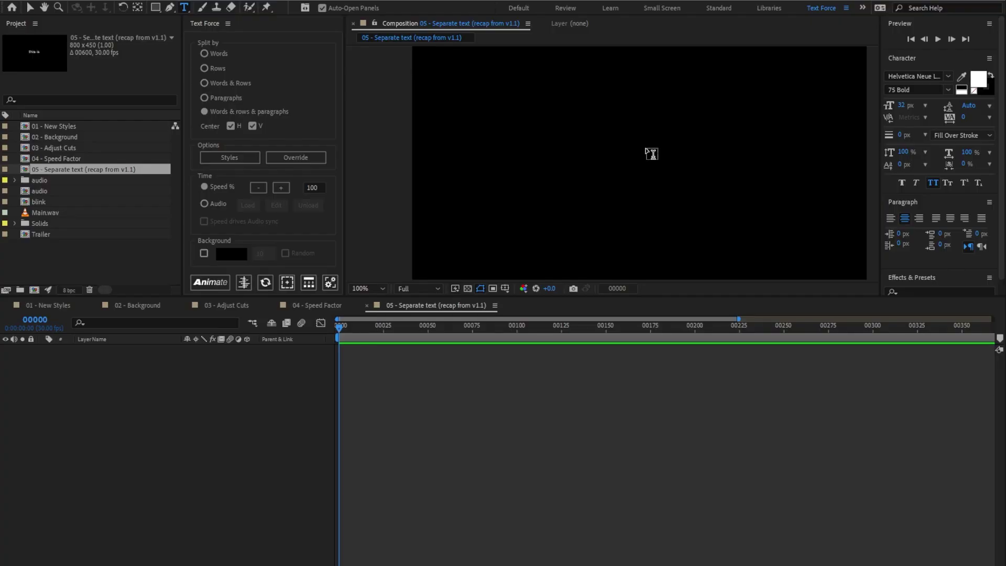
Paste the copied Step 2 recipe text into the After Effects composition
{"action": "type", "text": "In a large, heavy saucepan, heat the oil. Add the onion, garlic, green chilli, ginger and some seasoning. Fry on a medium heat for 10 mins or until soft."}
Separate the Step 2 sentence at its punctuation into eight staggered phrase layers and review them
{"action": "scroll", "coordinate": [646, 149], "scroll_direction": "down", "scroll_amount": 6}
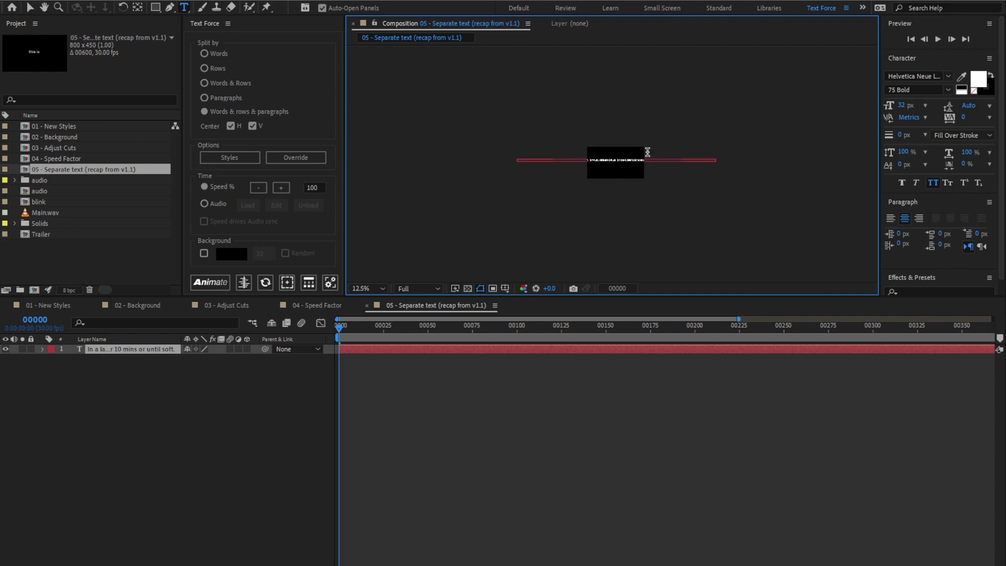
{"action": "scroll", "coordinate": [647, 152], "scroll_direction": "up", "scroll_amount": 4}
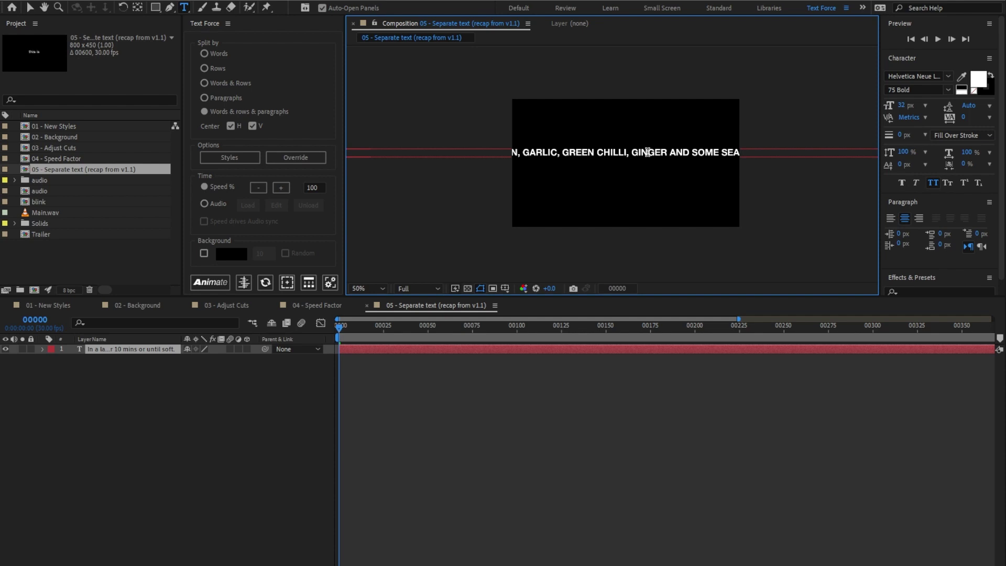
{"action": "left_click", "coordinate": [30, 7]}
{"action": "left_click", "coordinate": [308, 287]}
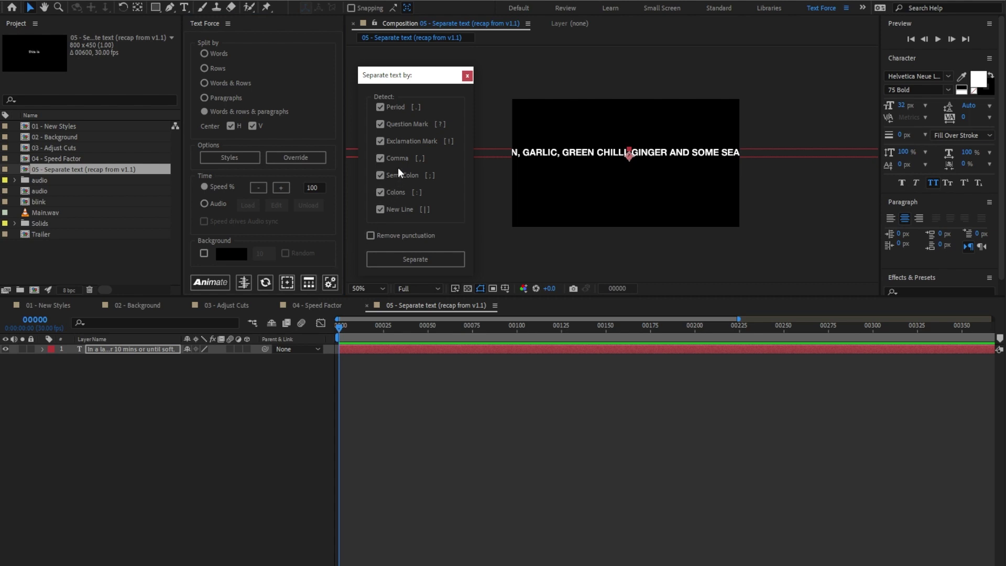
{"action": "left_click", "coordinate": [404, 259]}
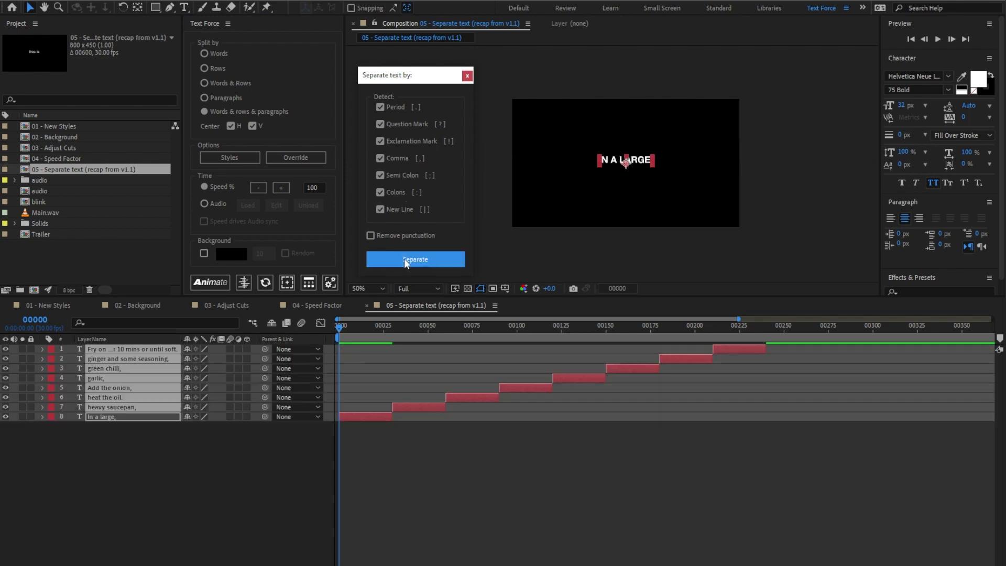
{"action": "left_click", "coordinate": [351, 440]}
{"action": "mouse_move", "coordinate": [346, 325]}
{"action": "left_mouse_down"}
{"action": "mouse_move", "coordinate": [663, 335]}
{"action": "mouse_move", "coordinate": [356, 326]}
{"action": "left_mouse_up"}
Undo the split and re-separate the sentence with Remove punctuation enabled
{"action": "key", "text": "Home"}
{"action": "key", "text": "ctrl+z"}
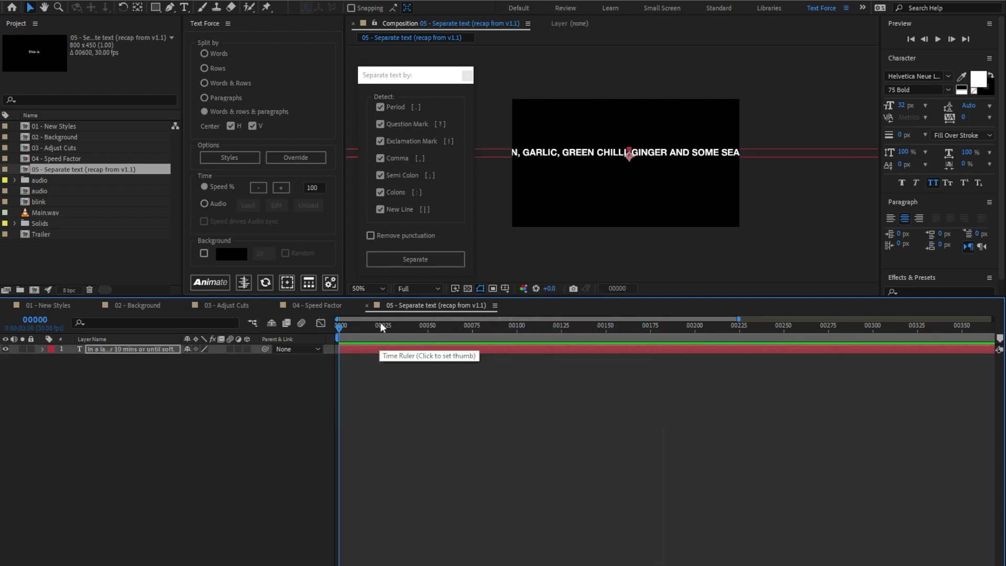
{"action": "left_click", "coordinate": [409, 237]}
{"action": "left_click", "coordinate": [407, 262]}
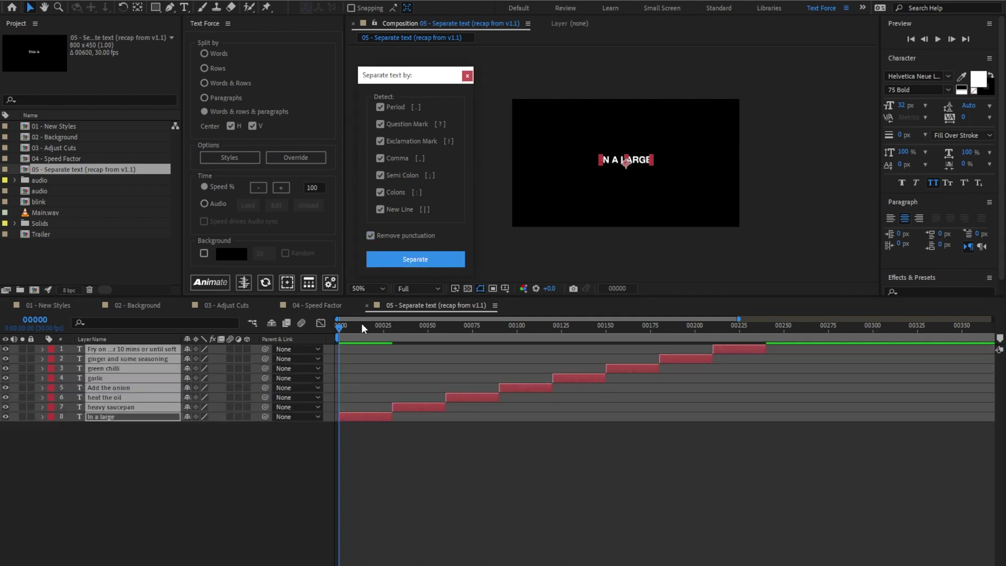
Break the final phrase onto two lines before FOR and refresh the text block
{"action": "left_click_drag", "start_coordinate": [343, 324], "coordinate": [736, 342]}
{"action": "double_click", "coordinate": [621, 159]}
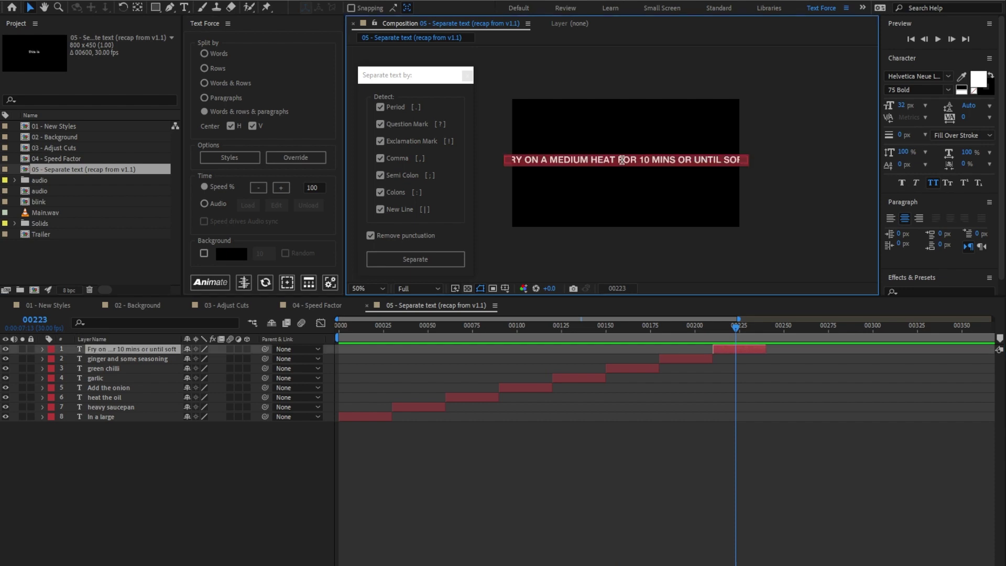
{"action": "left_click", "coordinate": [619, 160]}
{"action": "key", "text": "Return"}
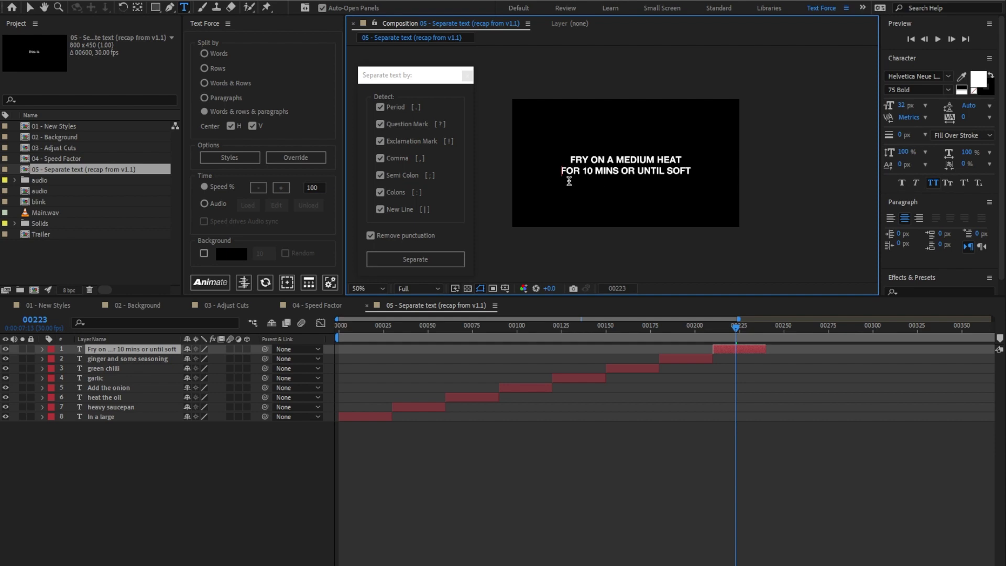
{"action": "left_click", "coordinate": [263, 284]}
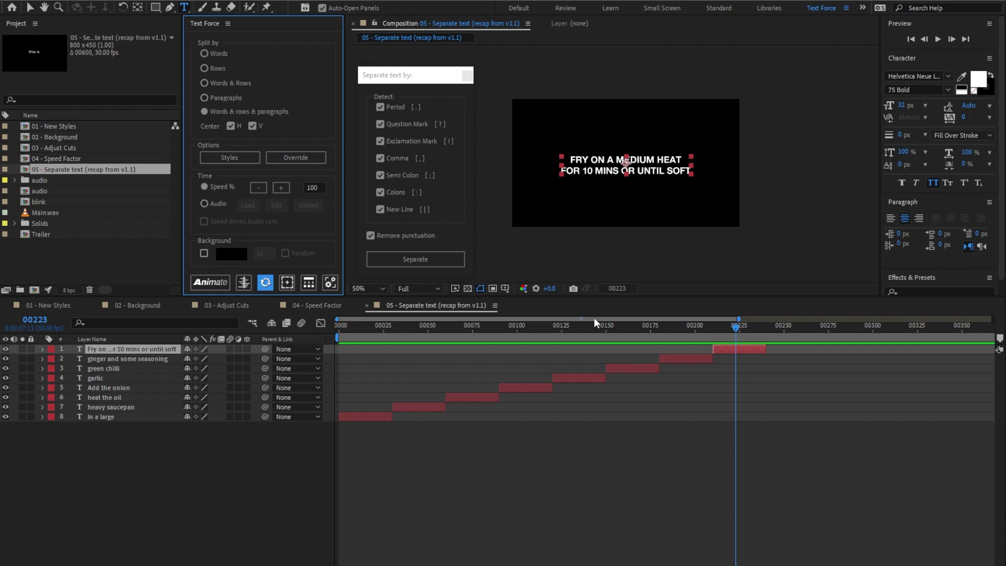
Delete all eight phrase layers and paste the five ingredient lines into a new text layer
{"action": "left_click_drag", "start_coordinate": [314, 438], "coordinate": [117, 335]}
{"action": "key", "text": "Delete"}
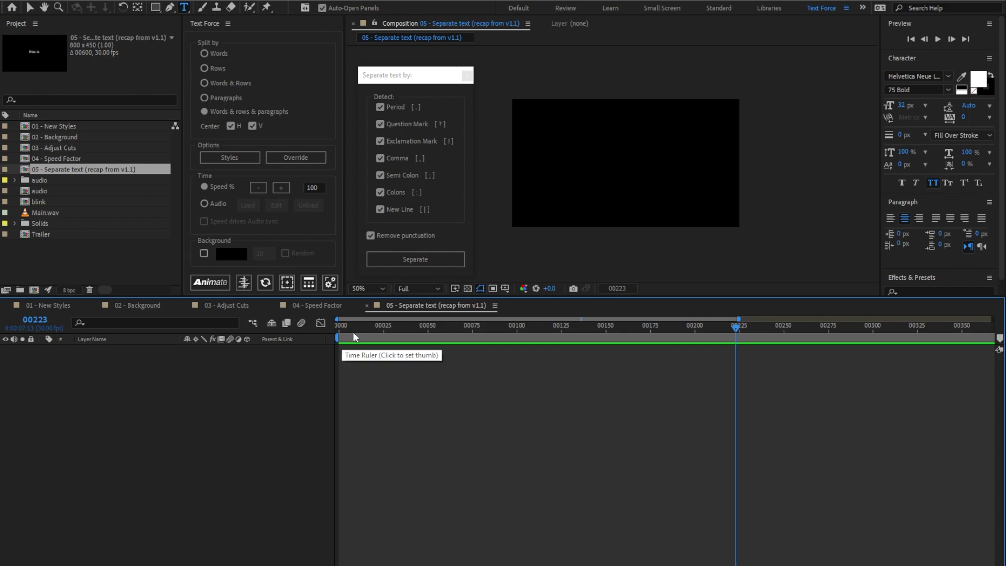
{"action": "left_click_drag", "start_coordinate": [353, 330], "coordinate": [289, 326]}
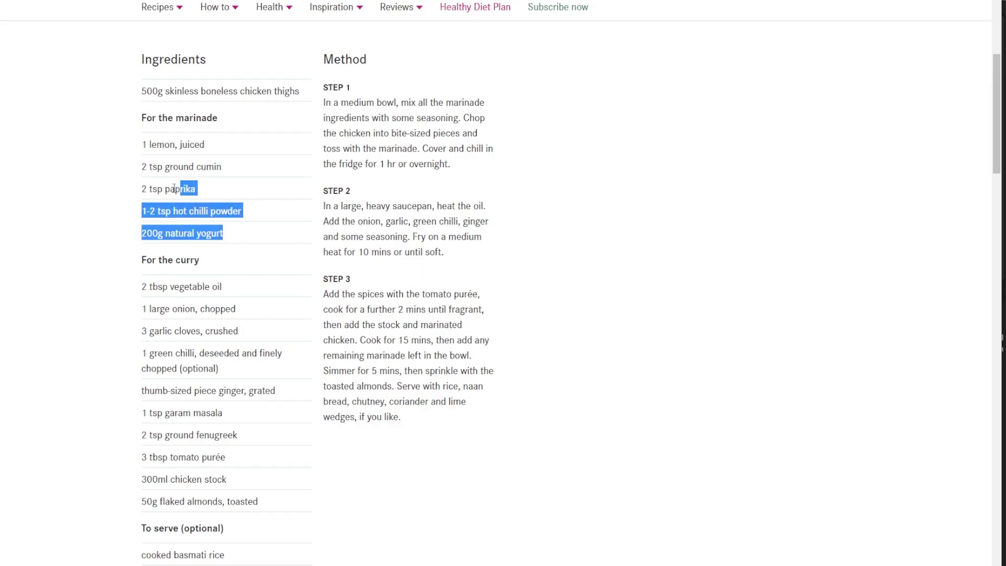
{"action": "left_click", "coordinate": [622, 137]}
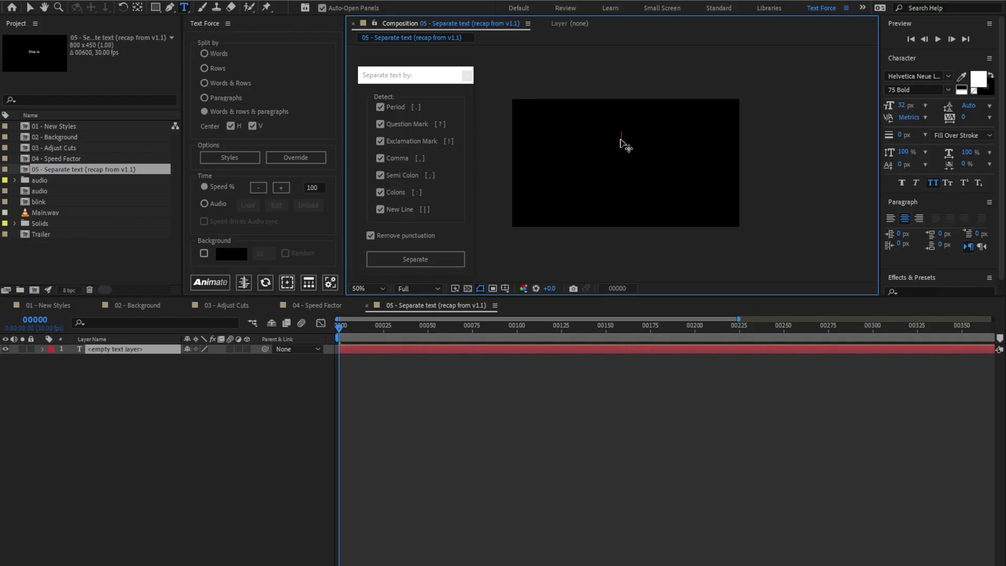
{"action": "type", "text": "1 lemon, juiced 2 tsp ground cumin 2 tsp paprika 1-2 tsp hot chilli powder 200g natural yogurt"}
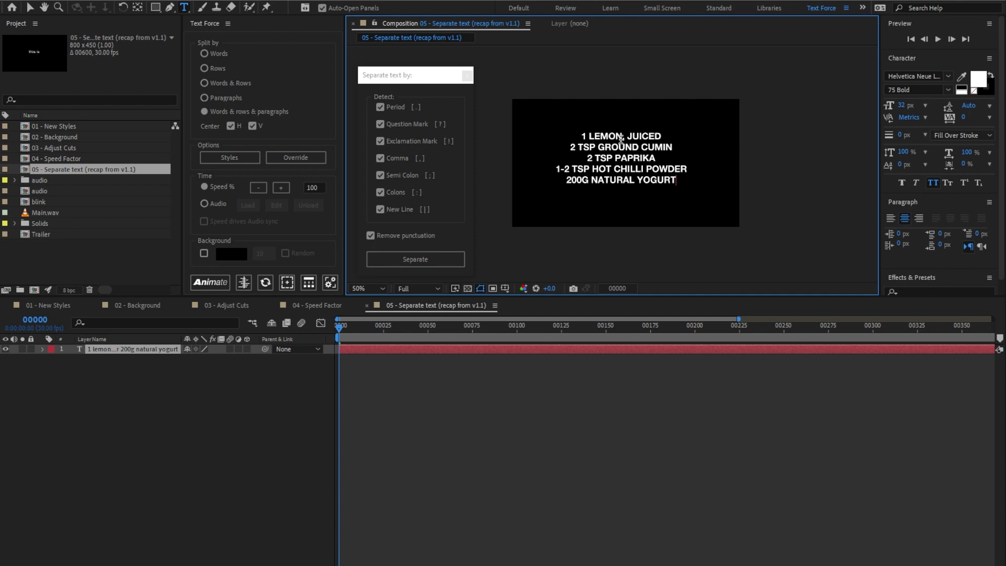
Separate the ingredient text into six staggered layers, '1 lemon' through '200g natural yogurt'
{"action": "left_click", "coordinate": [30, 7]}
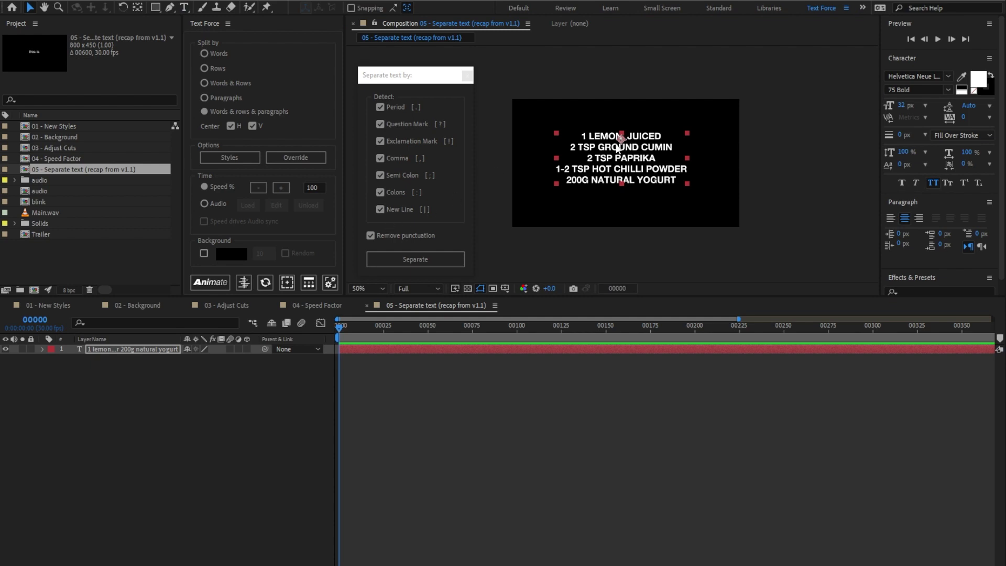
{"action": "left_click", "coordinate": [406, 259]}
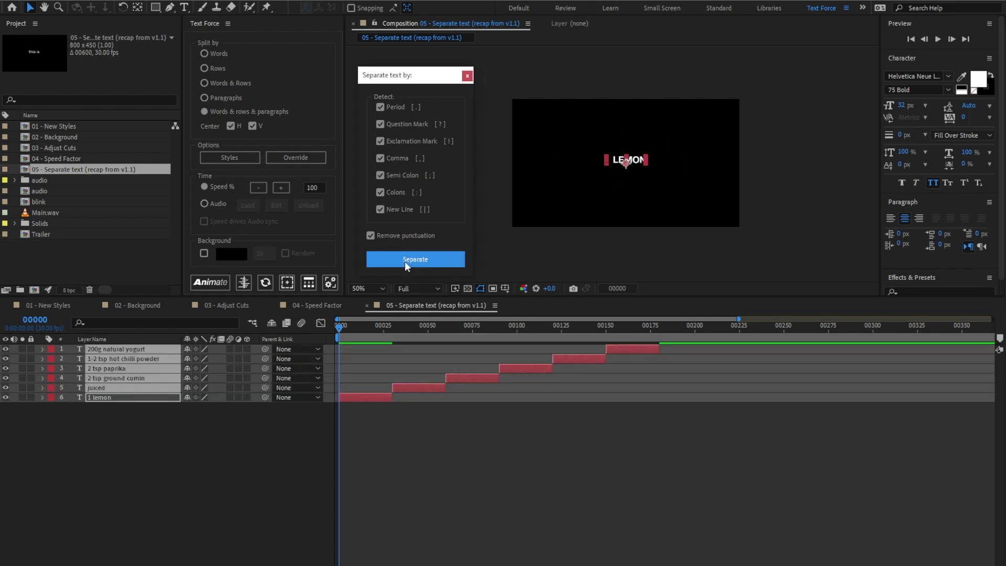
{"action": "left_click", "coordinate": [348, 346]}
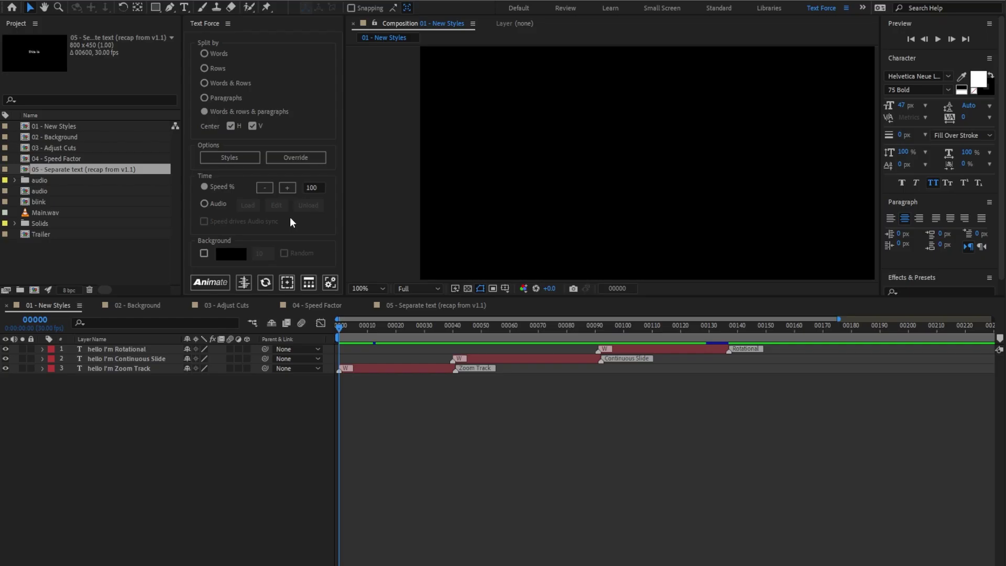
Review the Styles Options directions and the Style Override choices in 01 - New Styles
{"action": "left_click", "coordinate": [247, 160]}
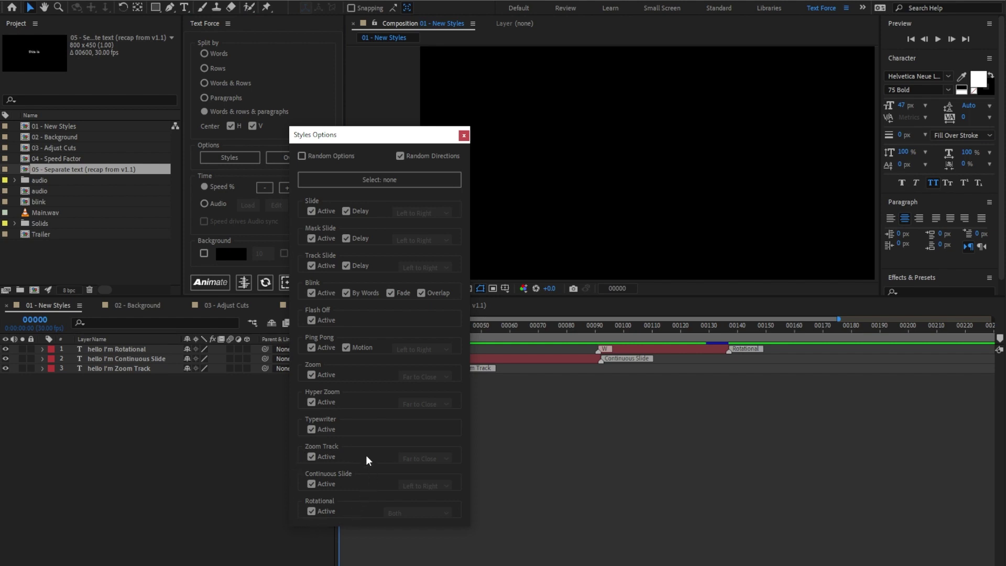
{"action": "left_click", "coordinate": [463, 136]}
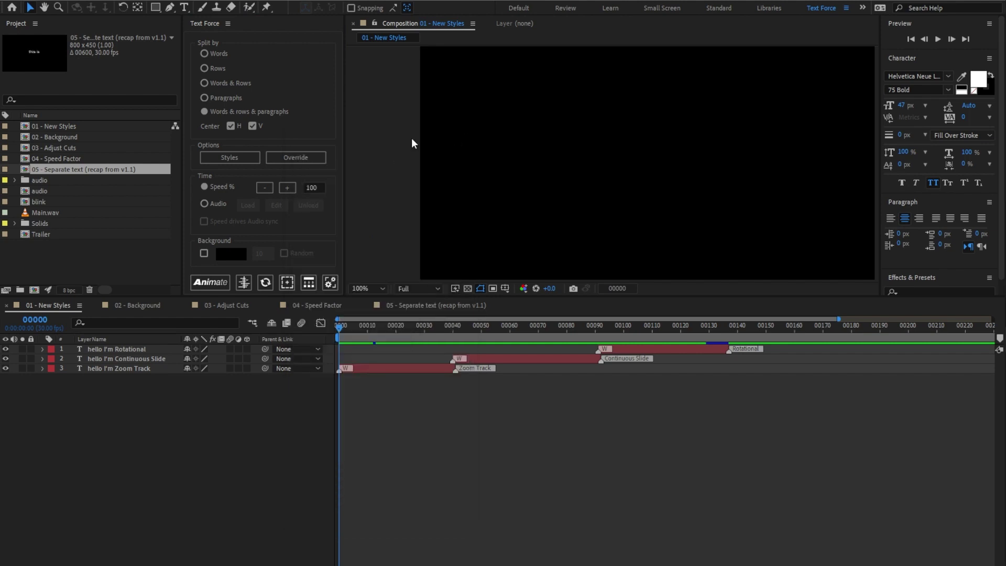
{"action": "left_click", "coordinate": [310, 158]}
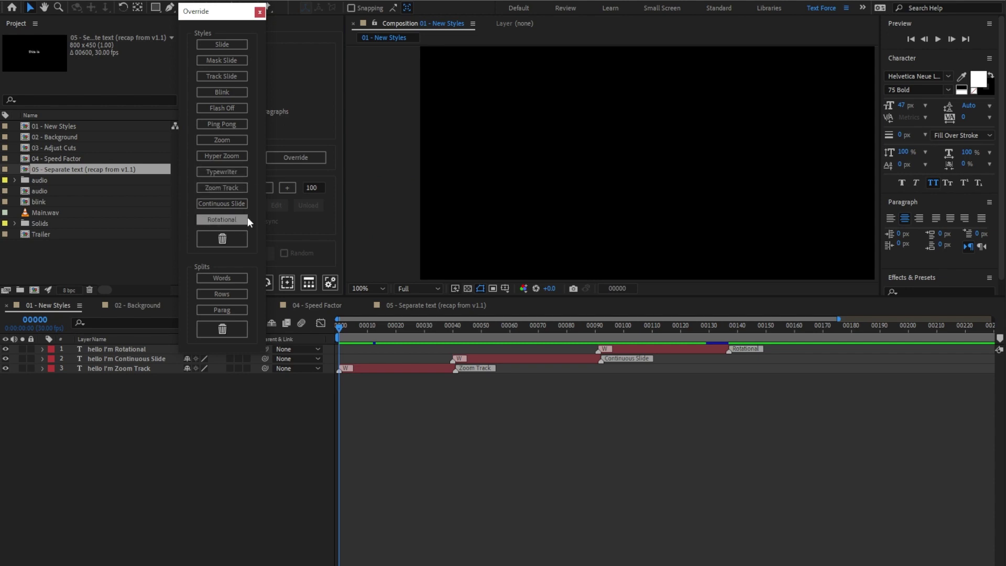
{"action": "left_click", "coordinate": [259, 11]}
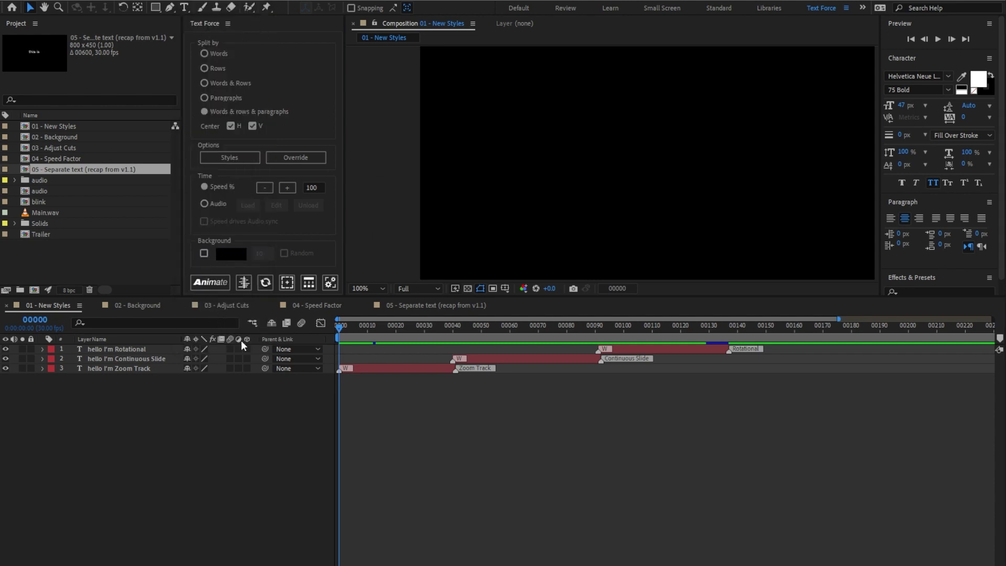
Preview the 01 - New Styles animation
{"action": "left_click", "coordinate": [333, 325]}
{"action": "key", "text": "space"}
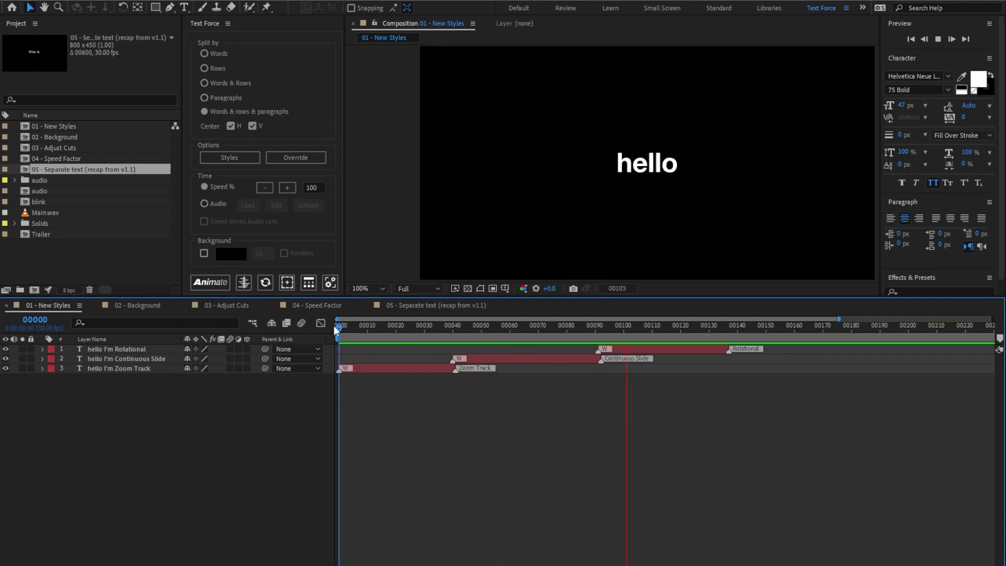
{"action": "key", "text": "space"}
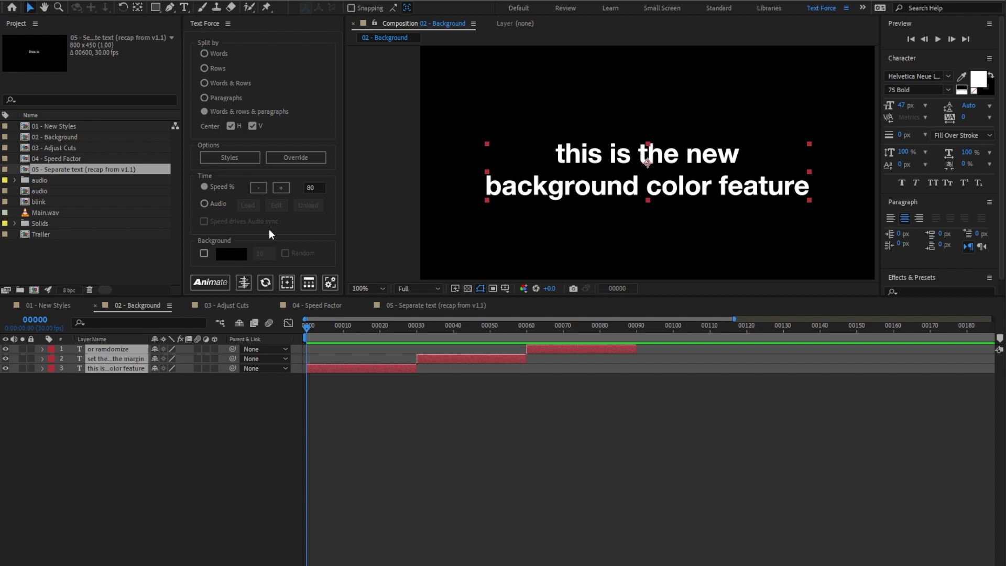
Turn on a red background box behind the text, re-animate and preview it
{"action": "left_click", "coordinate": [203, 253]}
{"action": "left_click", "coordinate": [225, 254]}
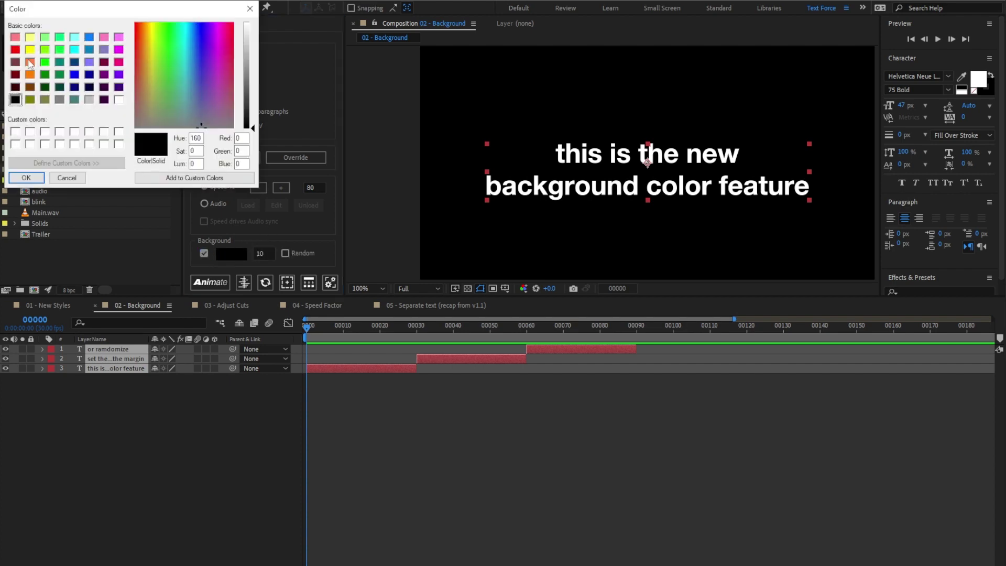
{"action": "left_click", "coordinate": [16, 50]}
{"action": "left_click", "coordinate": [19, 178]}
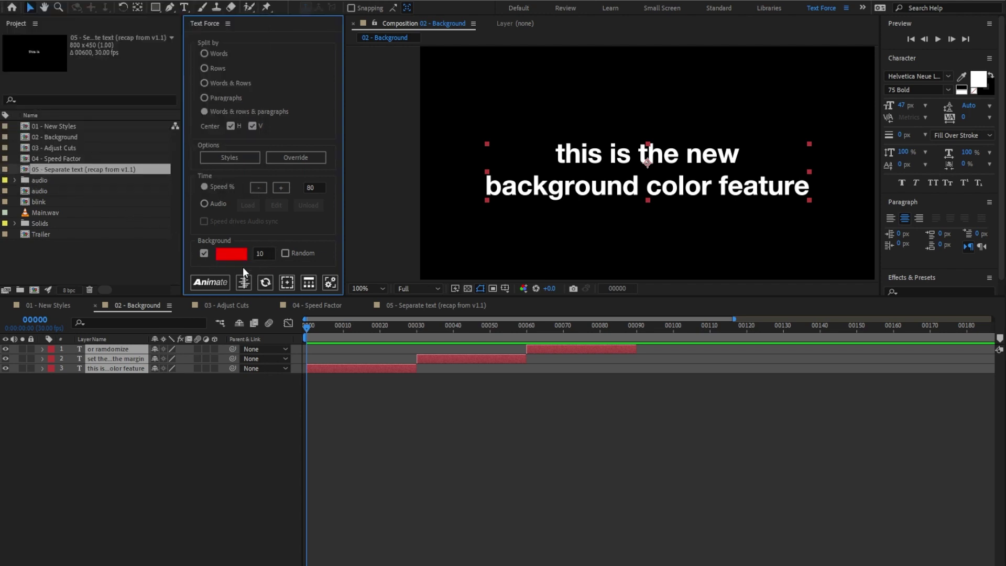
{"action": "left_click", "coordinate": [210, 281]}
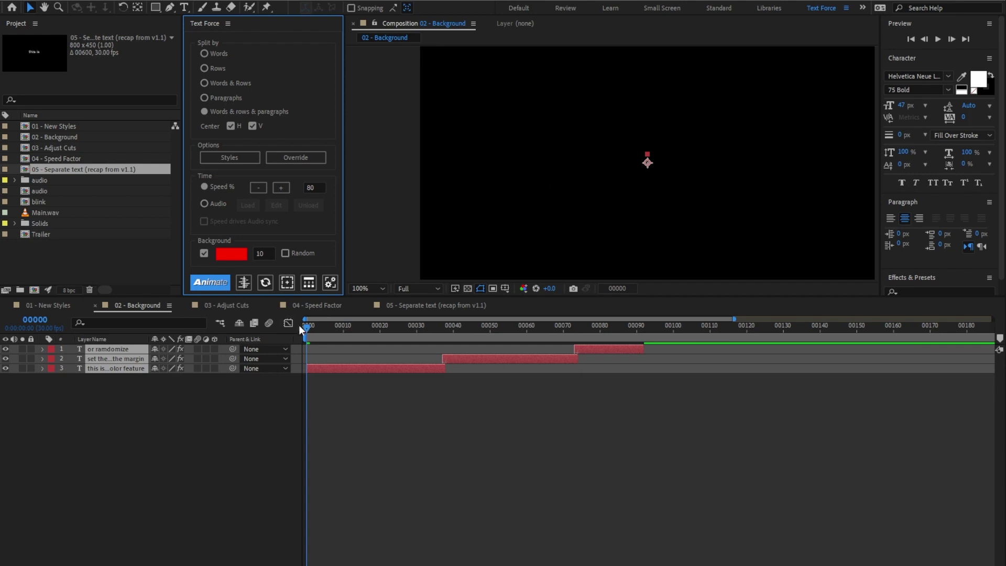
{"action": "key", "text": "space"}
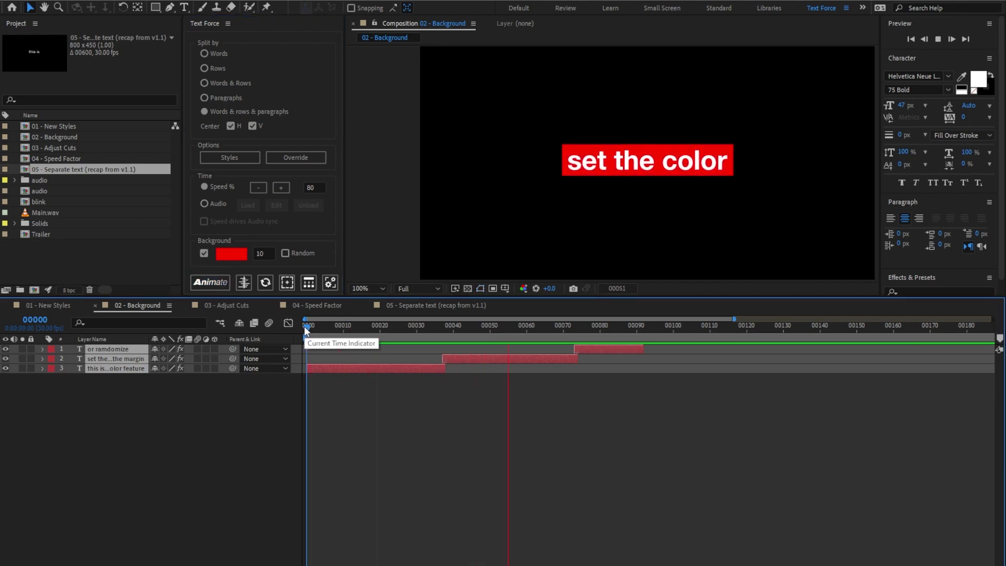
{"action": "left_click_drag", "start_coordinate": [304, 325], "coordinate": [527, 325]}
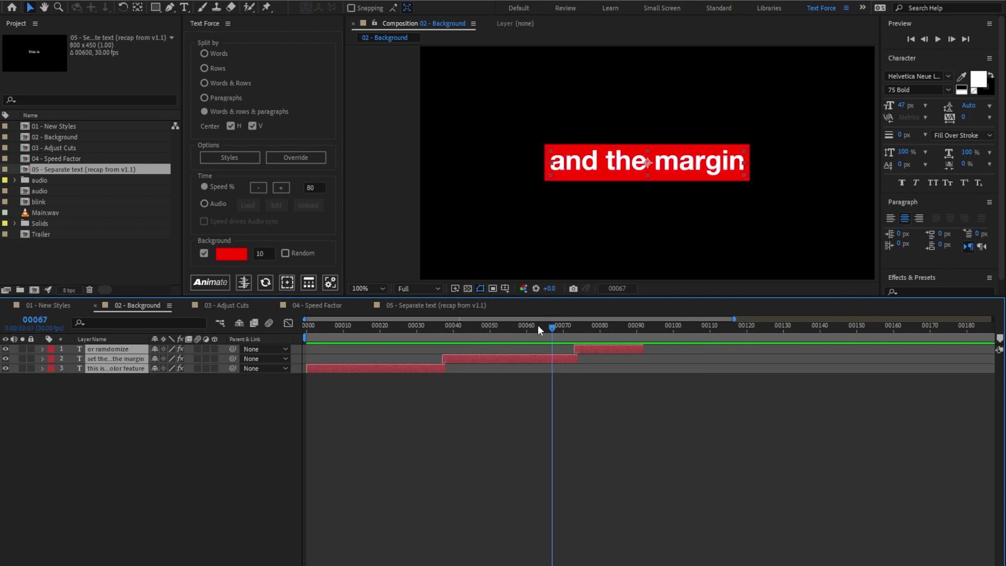
Raise the background margin to 30, re-animate and preview the red-boxed text
{"action": "double_click", "coordinate": [265, 254]}
{"action": "type", "text": "30"}
{"action": "left_click", "coordinate": [218, 287]}
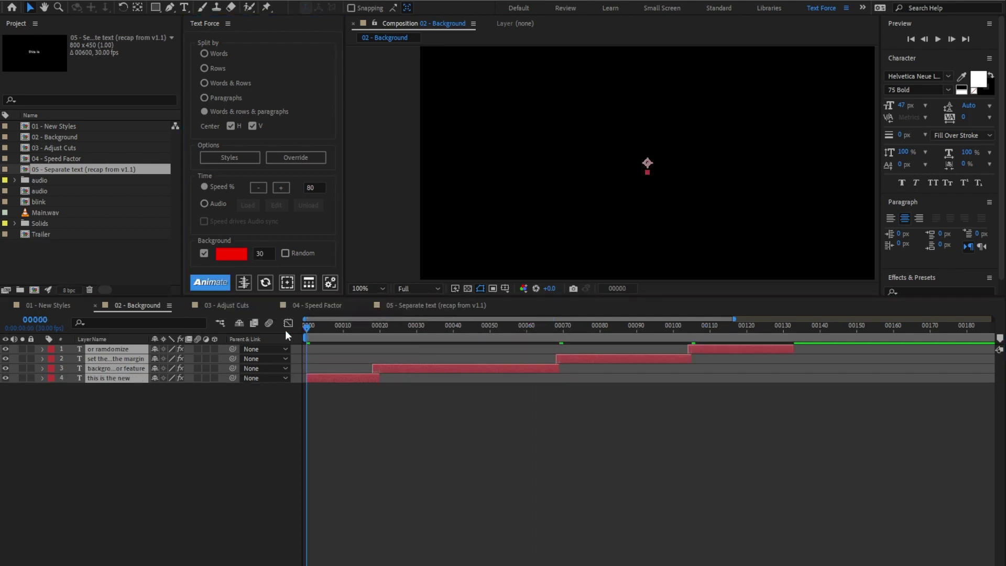
{"action": "key", "text": "space"}
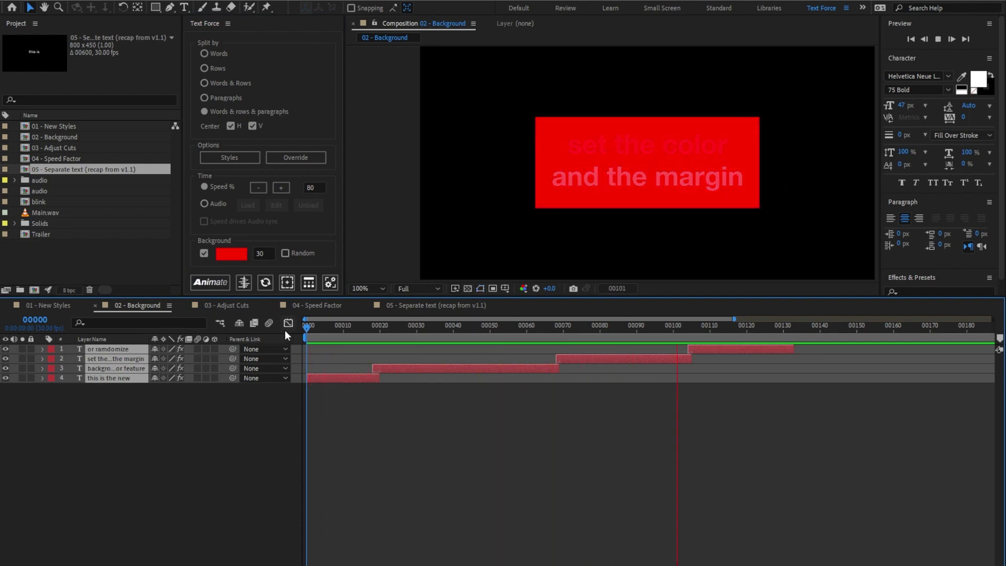
{"action": "left_click", "coordinate": [421, 325]}
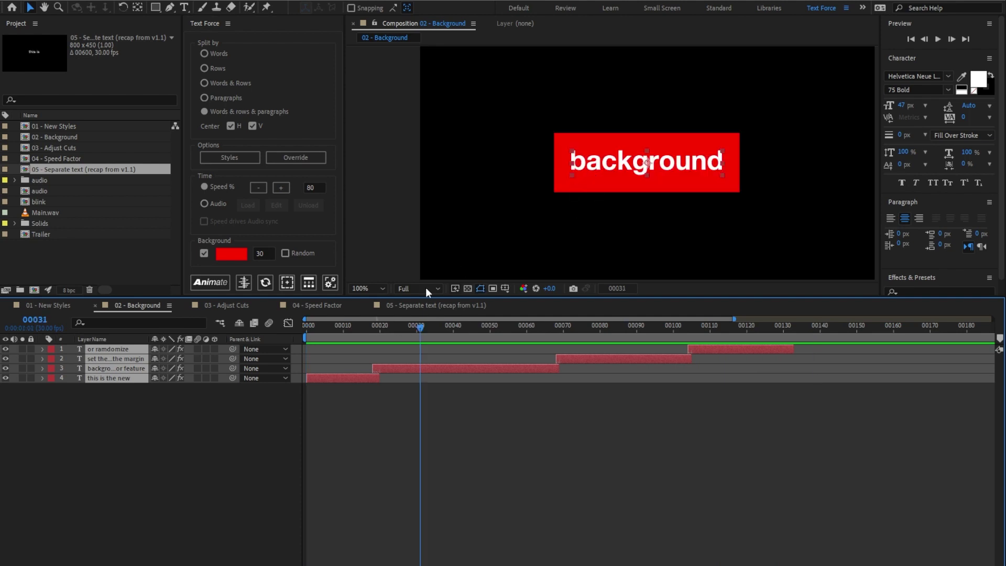
{"action": "left_click", "coordinate": [307, 325]}
Switch the background to Random colours, re-animate and play it back
{"action": "left_click", "coordinate": [285, 253]}
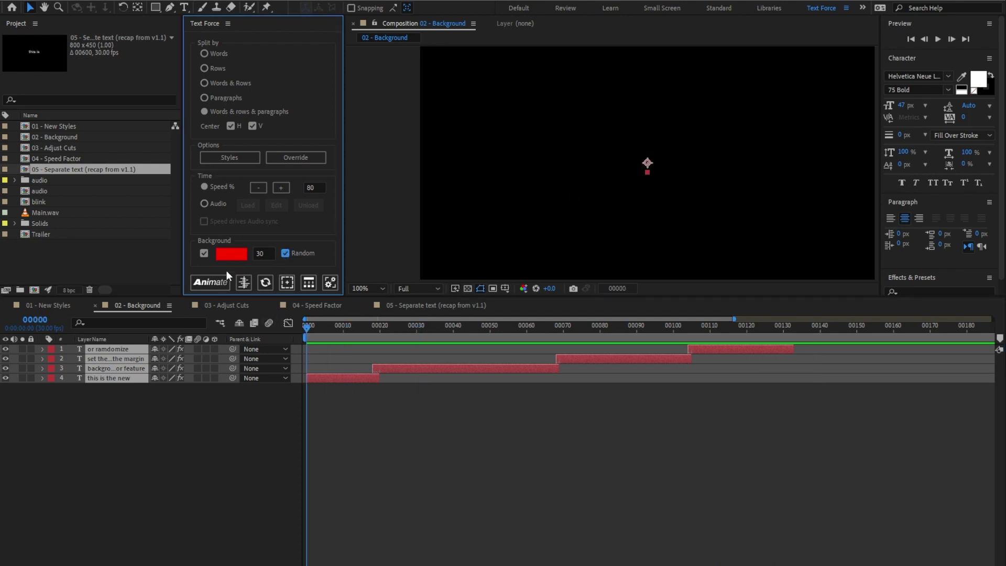
{"action": "left_click", "coordinate": [214, 282]}
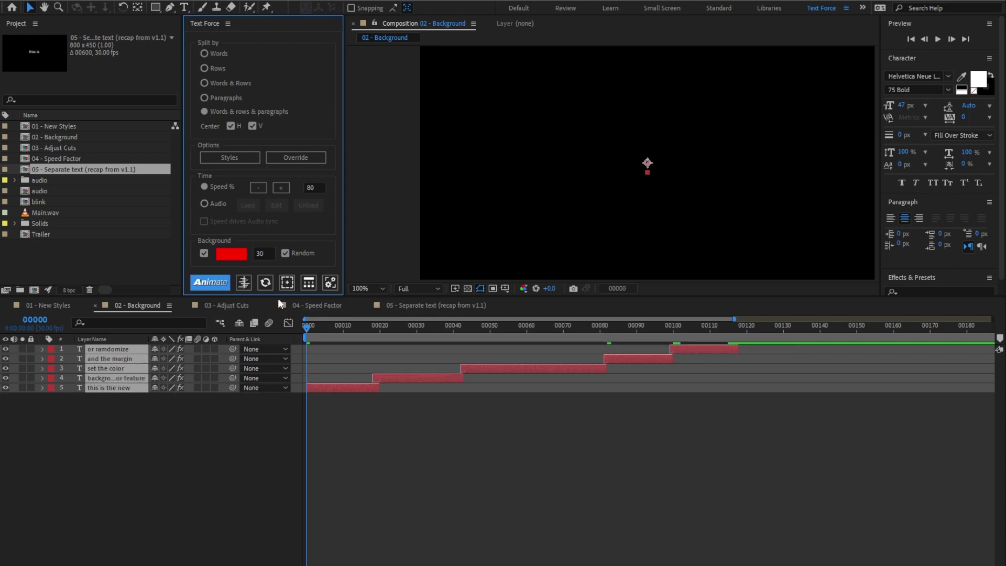
{"action": "key", "text": "space"}
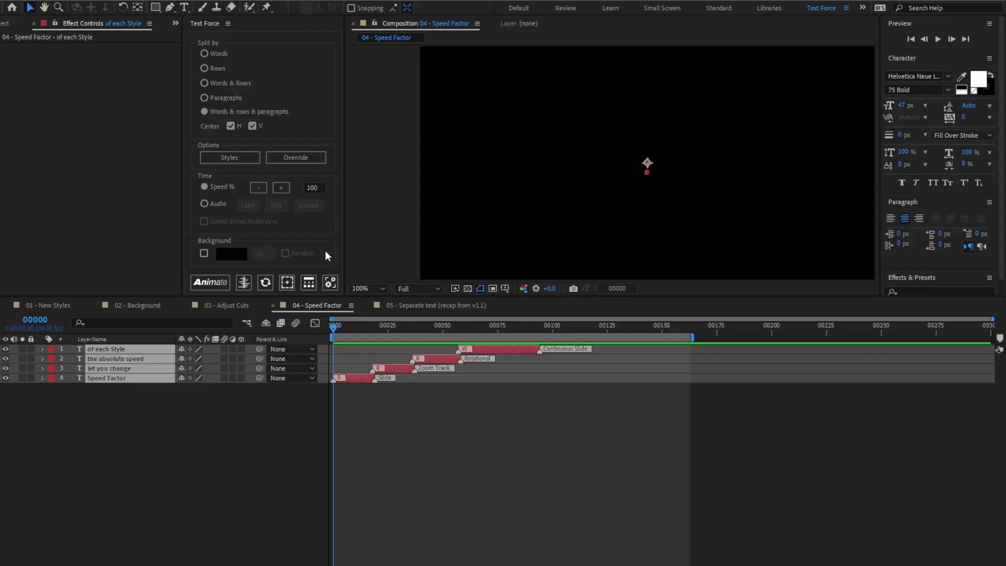
Open the Text Force settings and the Absolute Speed Factor list, moving both windows aside
{"action": "left_click", "coordinate": [330, 287]}
{"action": "left_click_drag", "start_coordinate": [296, 212], "coordinate": [139, 65]}
{"action": "left_click", "coordinate": [121, 139]}
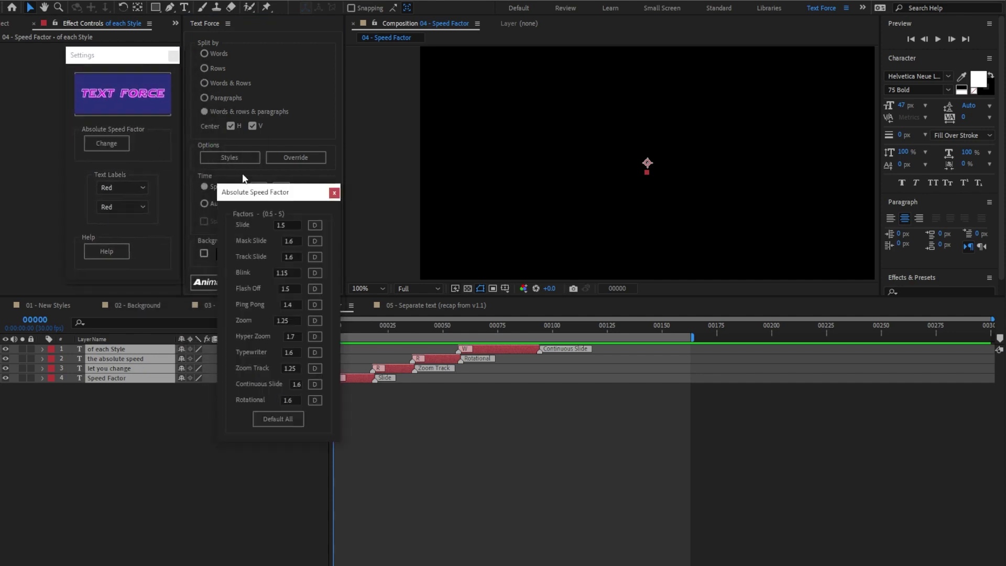
{"action": "left_click_drag", "start_coordinate": [264, 193], "coordinate": [397, 50]}
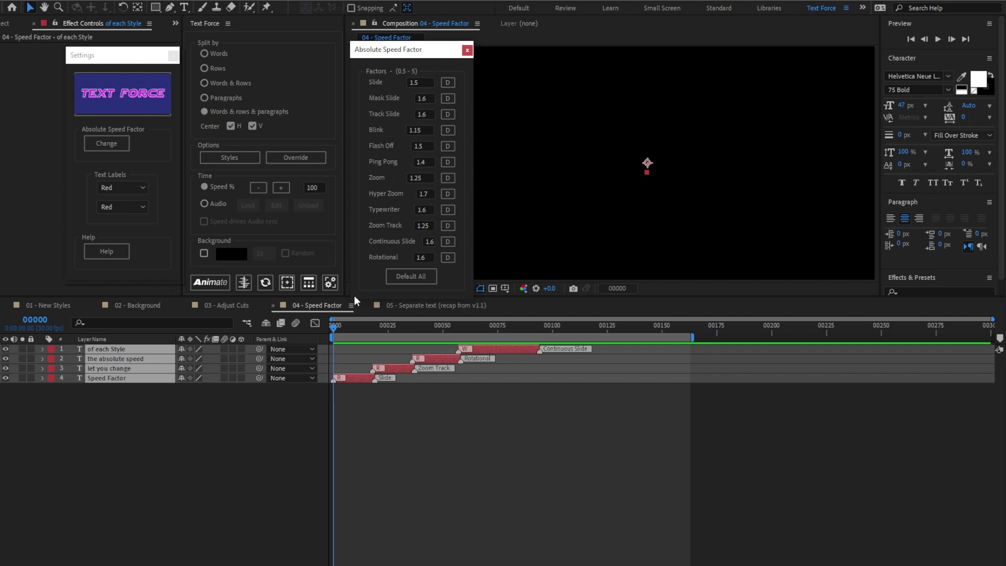
Preview the 04 - Speed Factor animation up to frame 00085
{"action": "left_click", "coordinate": [337, 332]}
{"action": "key", "text": "space"}
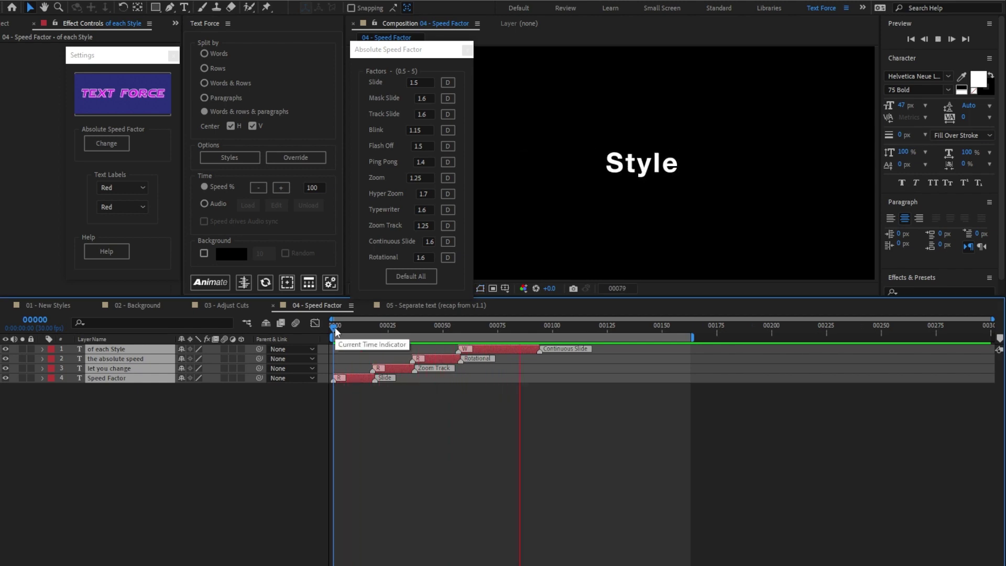
{"action": "left_click", "coordinate": [486, 328]}
{"action": "left_click_drag", "start_coordinate": [488, 329], "coordinate": [517, 329]}
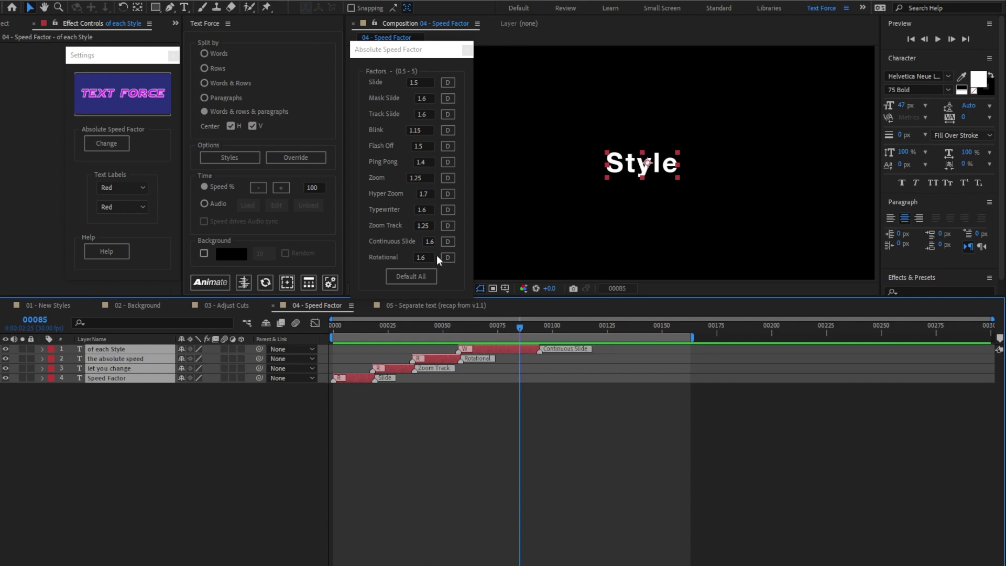
Set the Continuous Slide factor to 2, re-animate and preview the result
{"action": "left_click", "coordinate": [428, 241]}
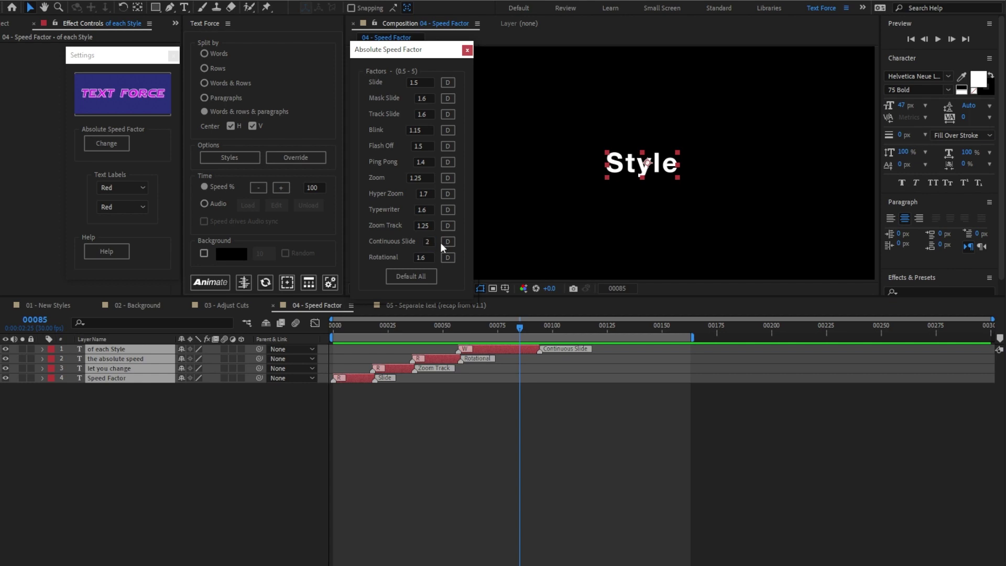
{"action": "left_click_drag", "start_coordinate": [431, 318], "coordinate": [294, 325]}
{"action": "left_click", "coordinate": [207, 285]}
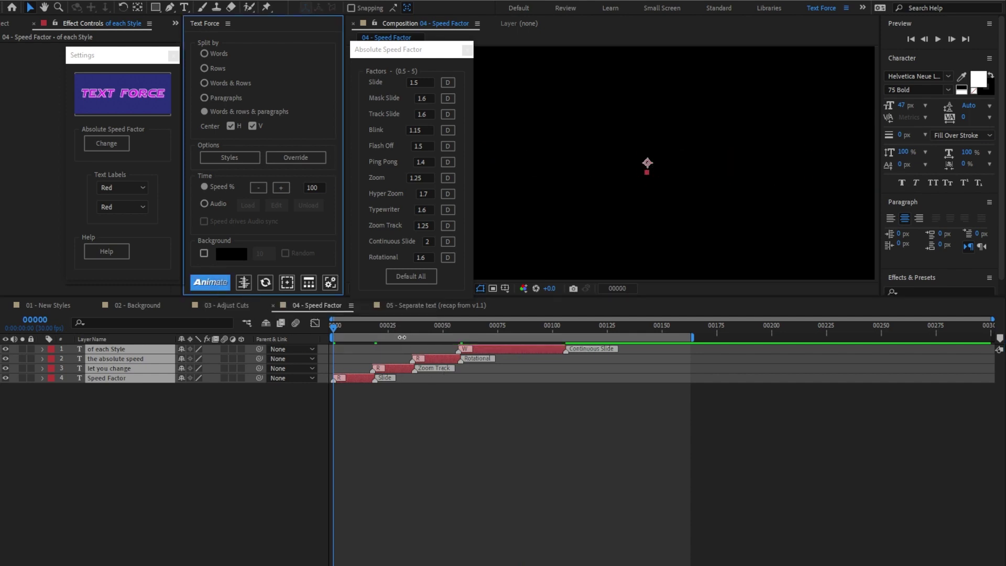
{"action": "left_click", "coordinate": [335, 336]}
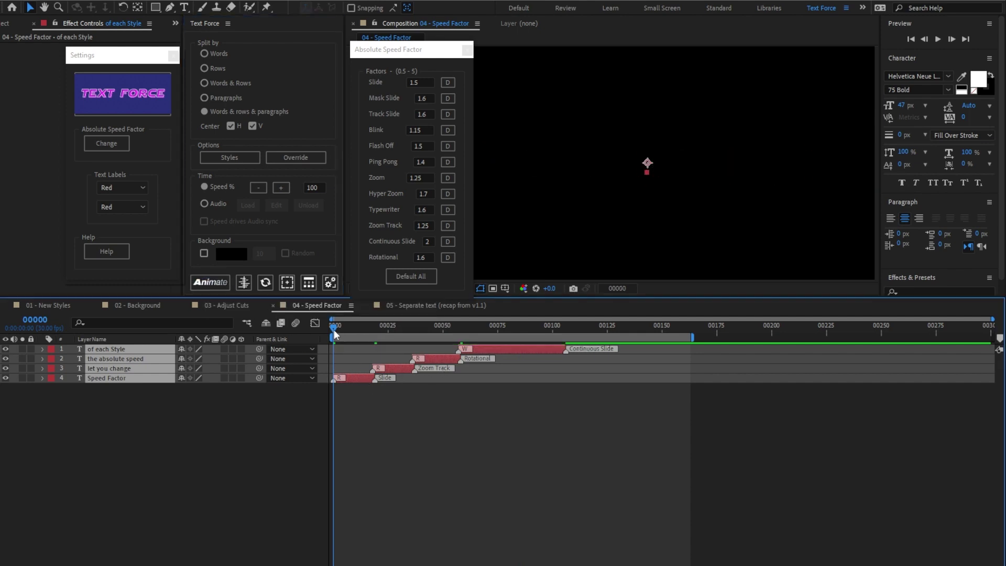
{"action": "key", "text": "space"}
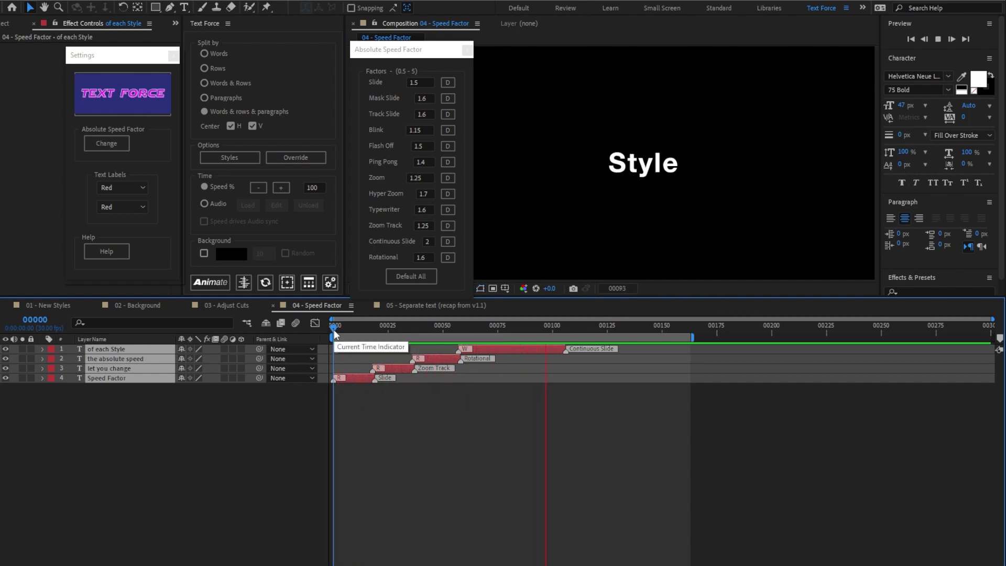
{"action": "key", "text": "space"}
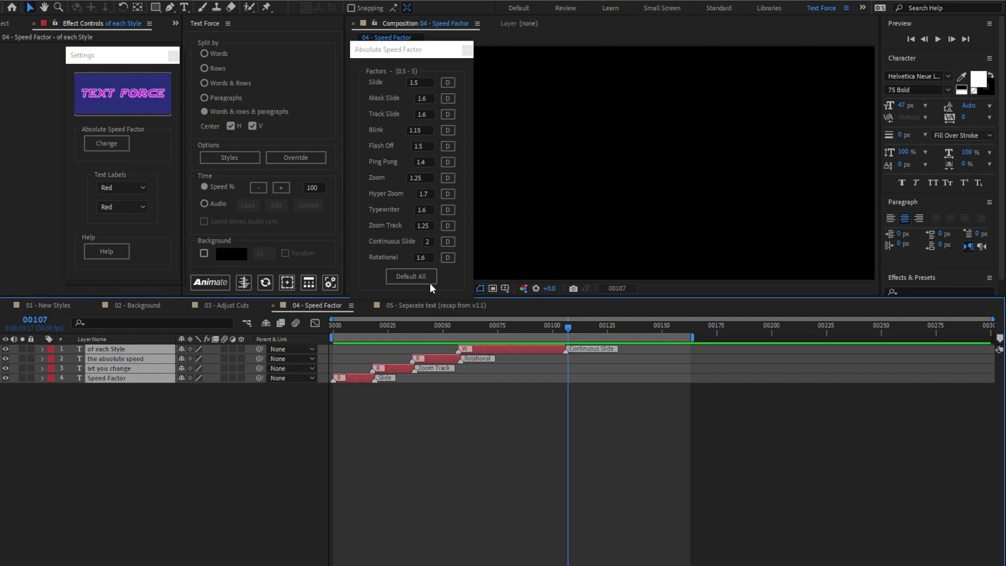
Set Continuous Slide to 1, re-animate and preview, then reset all speed factors to defaults
{"action": "left_click", "coordinate": [428, 241]}
{"action": "type", "text": "1"}
{"action": "key", "text": "Return"}
{"action": "left_click", "coordinate": [333, 320]}
{"action": "left_click", "coordinate": [210, 282]}
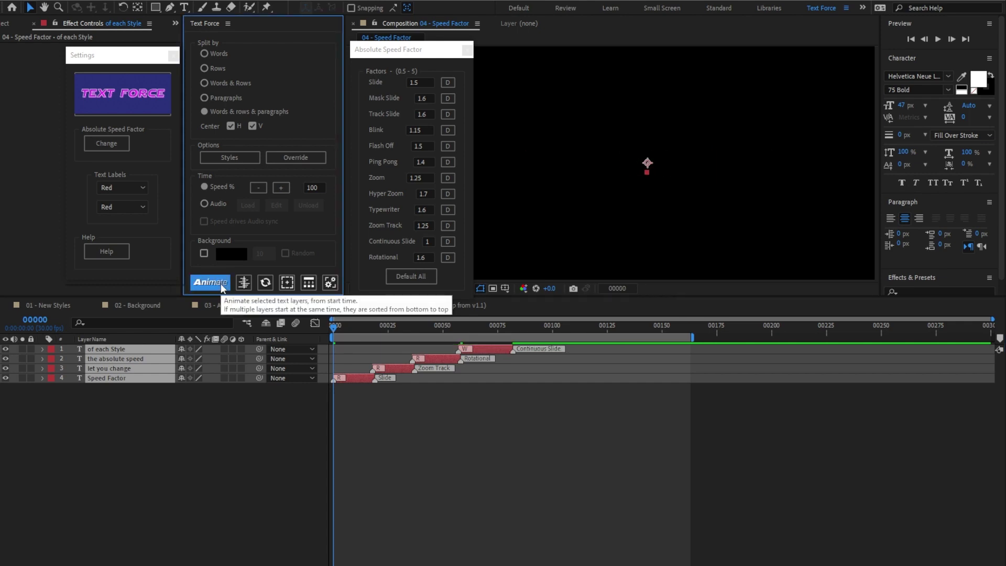
{"action": "left_click", "coordinate": [337, 334]}
{"action": "key", "text": "space"}
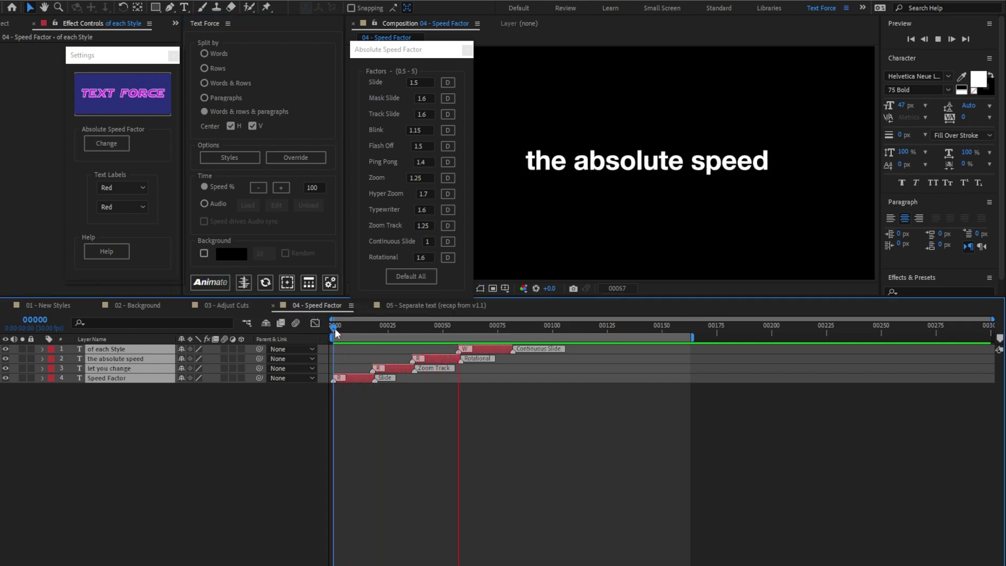
{"action": "key", "text": "space"}
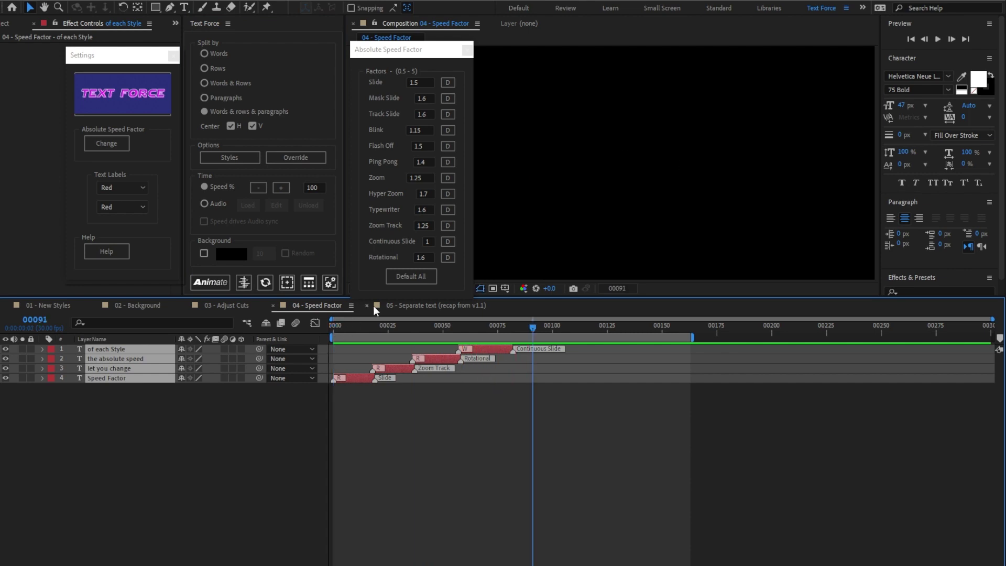
{"action": "left_click", "coordinate": [448, 242]}
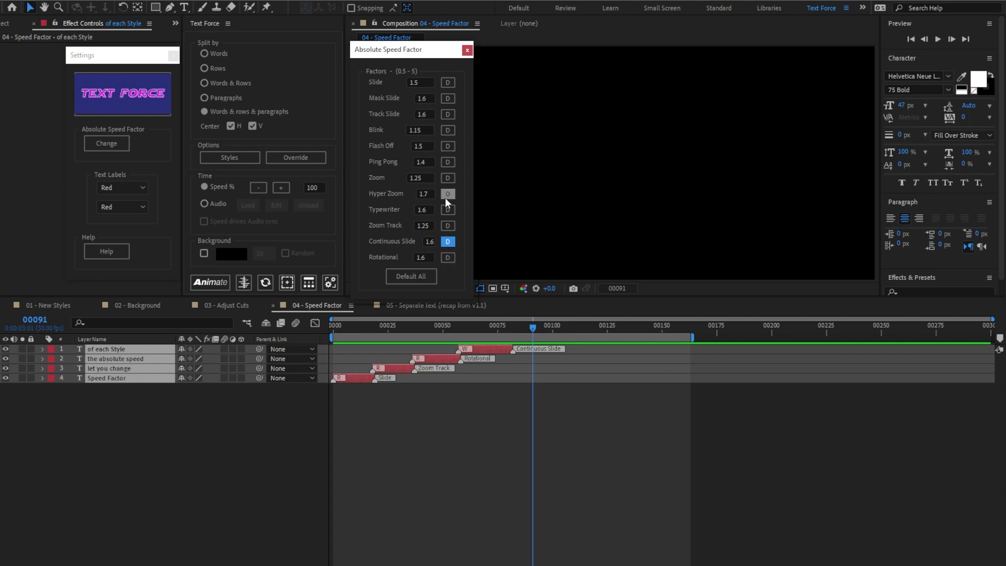
{"action": "left_click", "coordinate": [421, 275]}
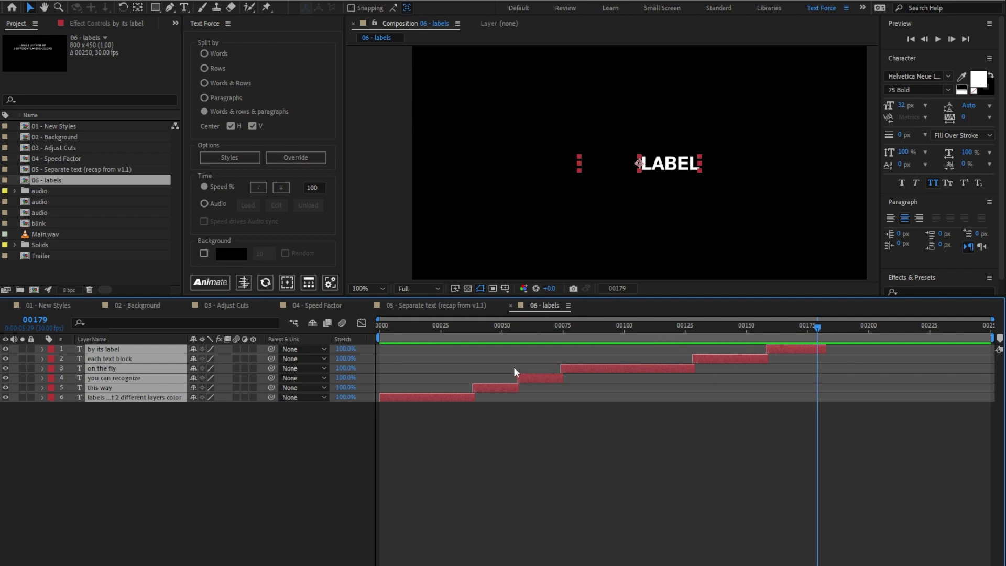
Set the two Text Labels colours to Yellow and Blue in the Text Force settings
{"action": "left_click", "coordinate": [330, 282]}
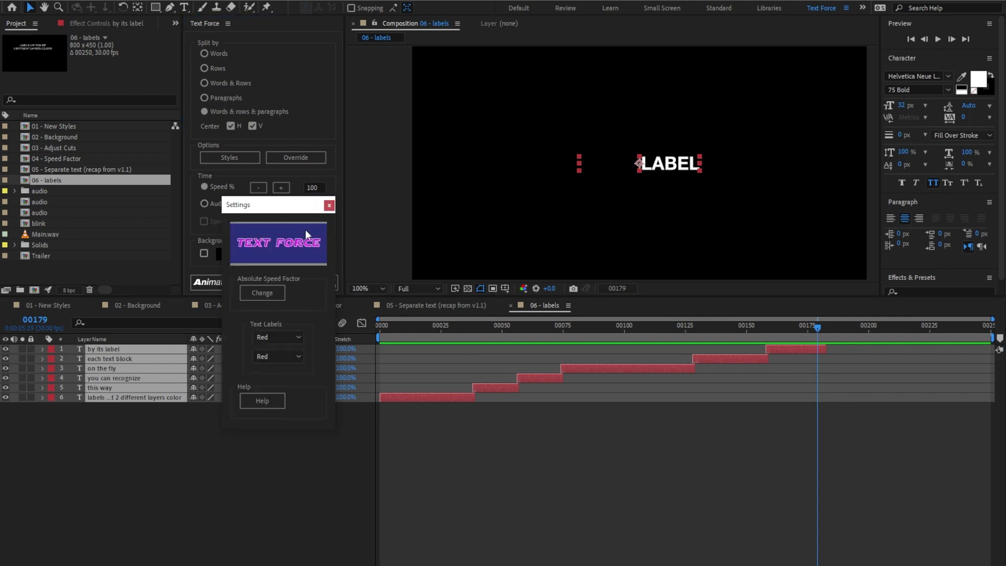
{"action": "left_click_drag", "start_coordinate": [299, 208], "coordinate": [137, 74]}
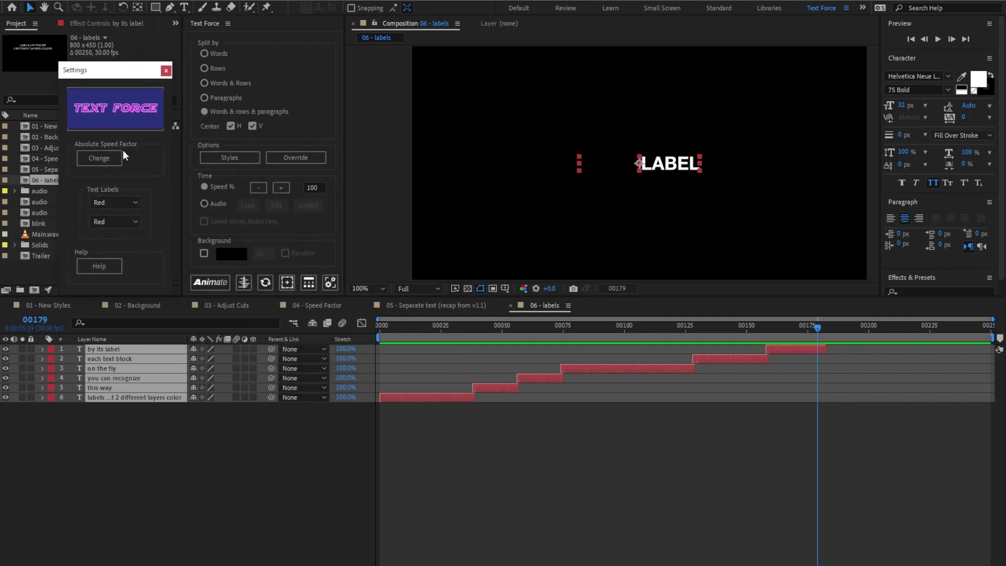
{"action": "left_click", "coordinate": [111, 201]}
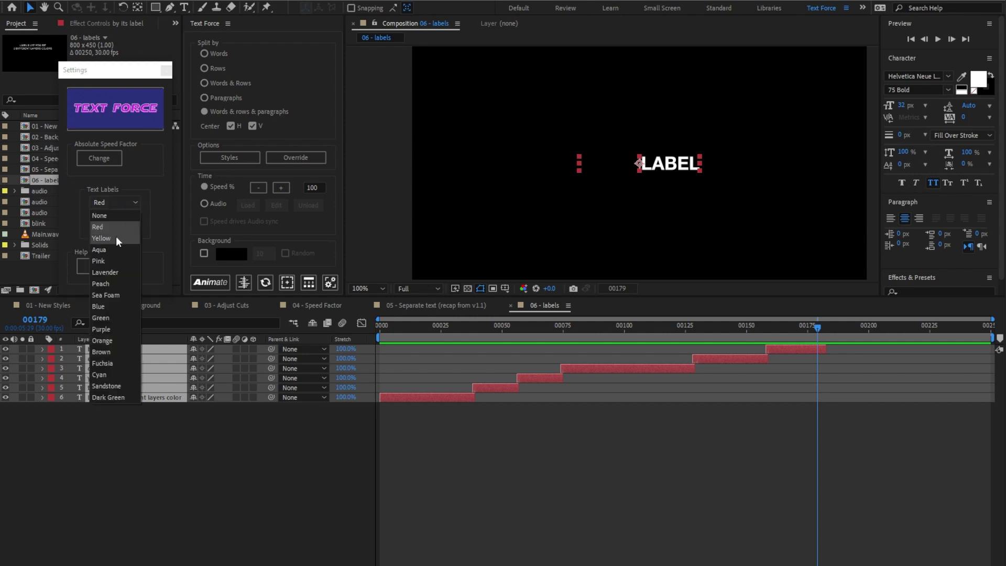
{"action": "left_click", "coordinate": [116, 239]}
{"action": "left_click", "coordinate": [117, 222]}
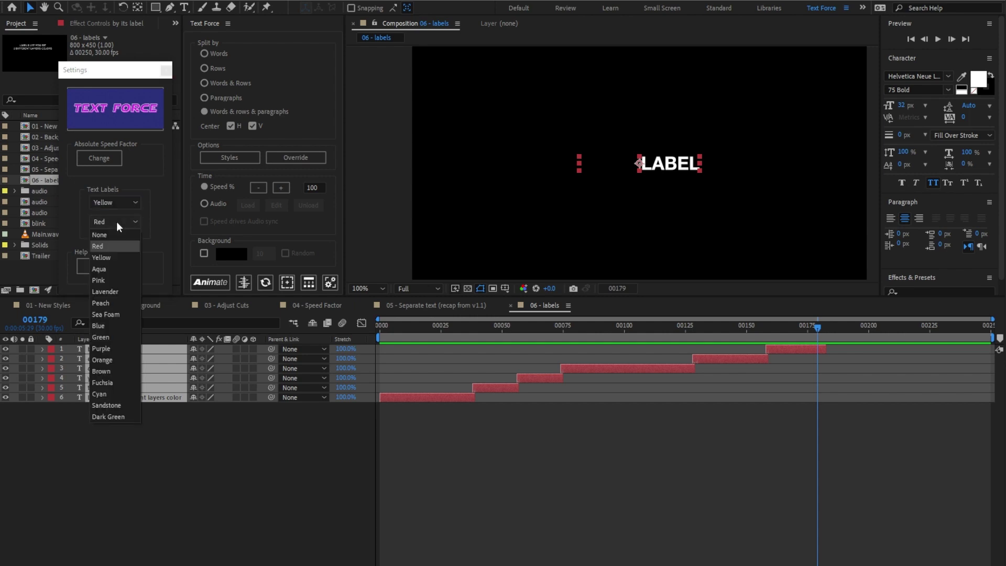
{"action": "left_click", "coordinate": [118, 325]}
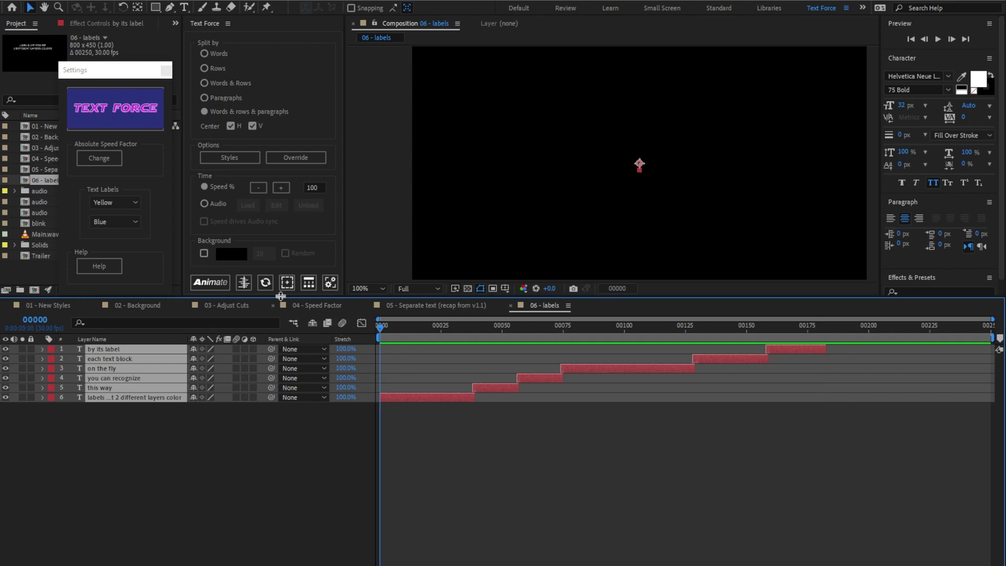
Re-animate the labels comp with the new label colours and preview it
{"action": "left_click", "coordinate": [222, 284]}
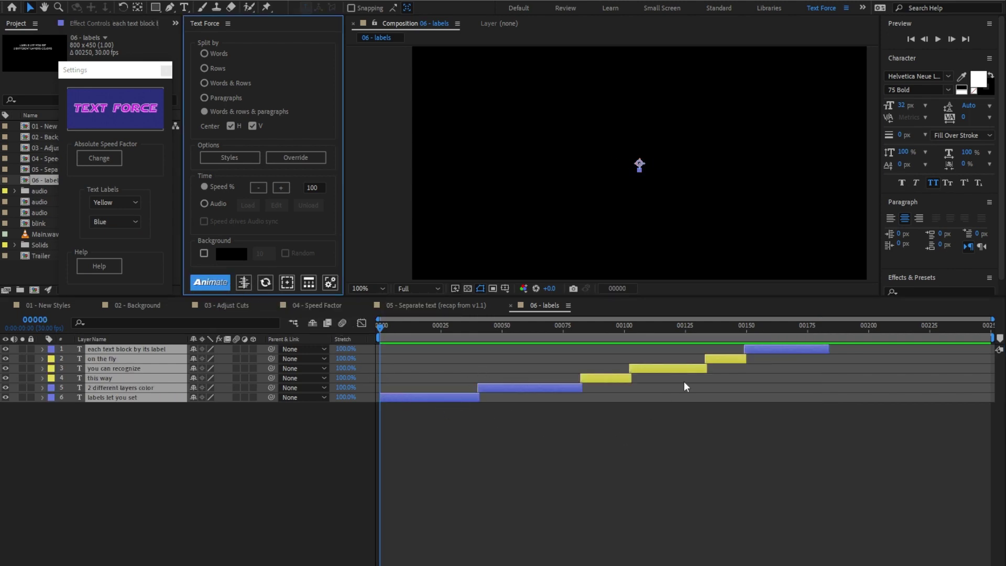
{"action": "left_click", "coordinate": [379, 326]}
{"action": "key", "text": "space"}
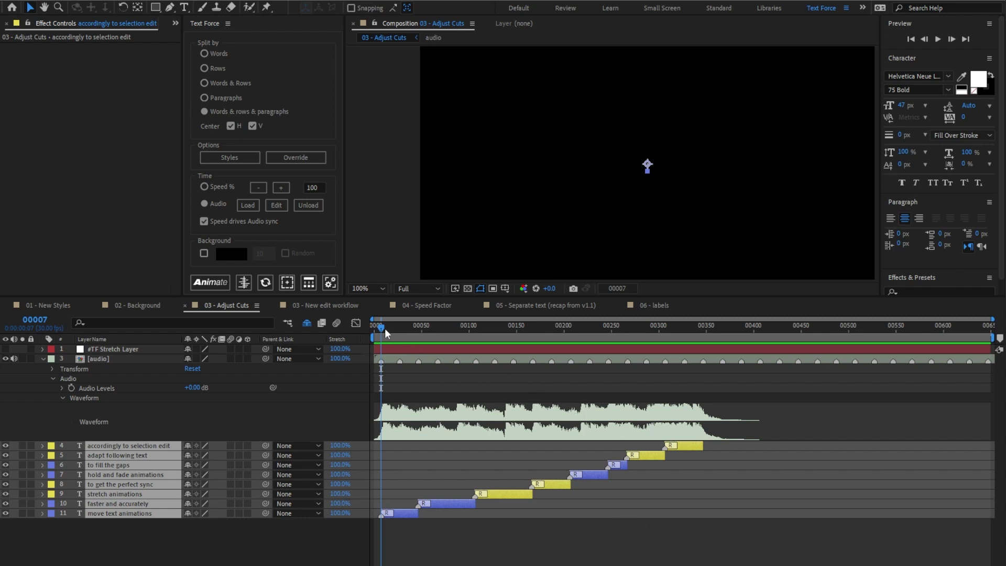
Preview the 03 - Adjust Cuts comp from the start until the text fades
{"action": "left_click_drag", "start_coordinate": [382, 328], "coordinate": [362, 327]}
{"action": "key", "text": "space"}
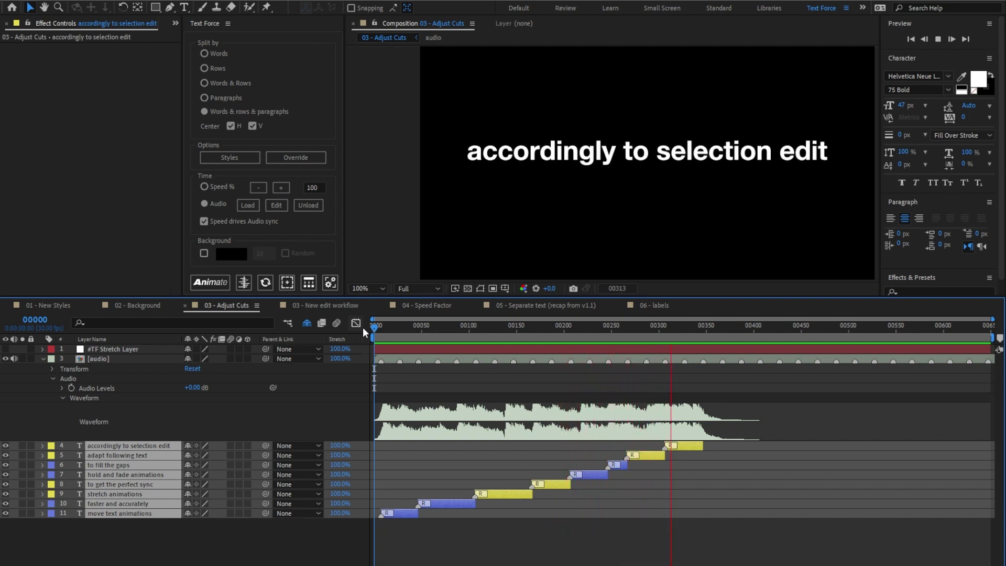
{"action": "key", "text": "space"}
In Adjust Cuts, shift the text layers to start at frame 00114, then end at 00540
{"action": "left_click", "coordinate": [243, 283]}
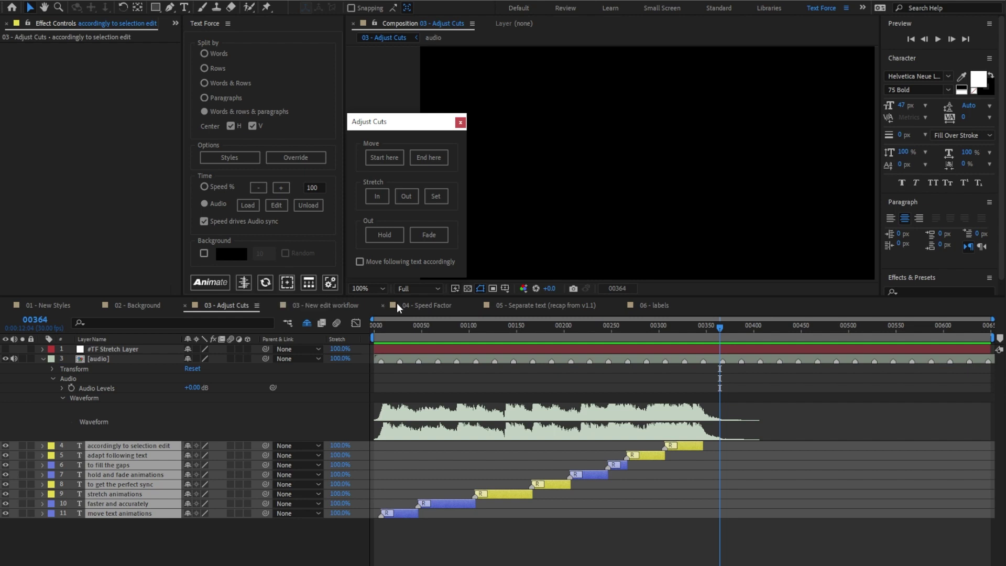
{"action": "left_click_drag", "start_coordinate": [442, 328], "coordinate": [482, 332]}
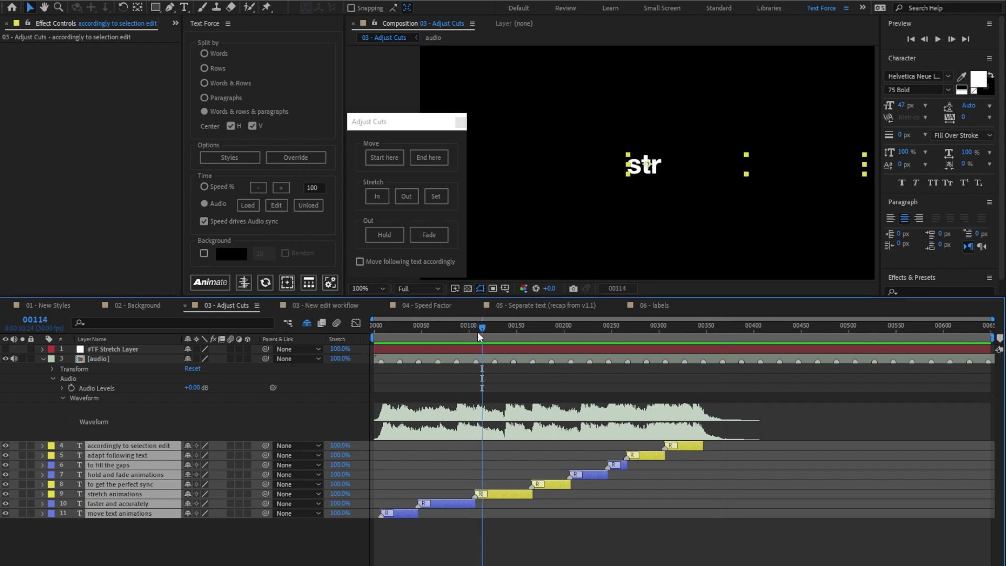
{"action": "left_click", "coordinate": [395, 159]}
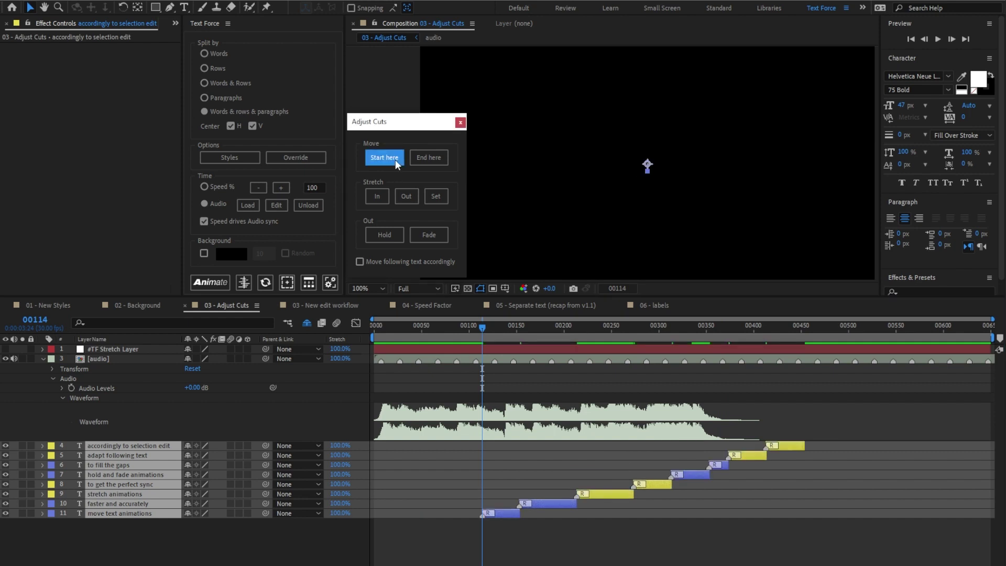
{"action": "left_click_drag", "start_coordinate": [727, 326], "coordinate": [885, 325]}
{"action": "left_click", "coordinate": [441, 157]}
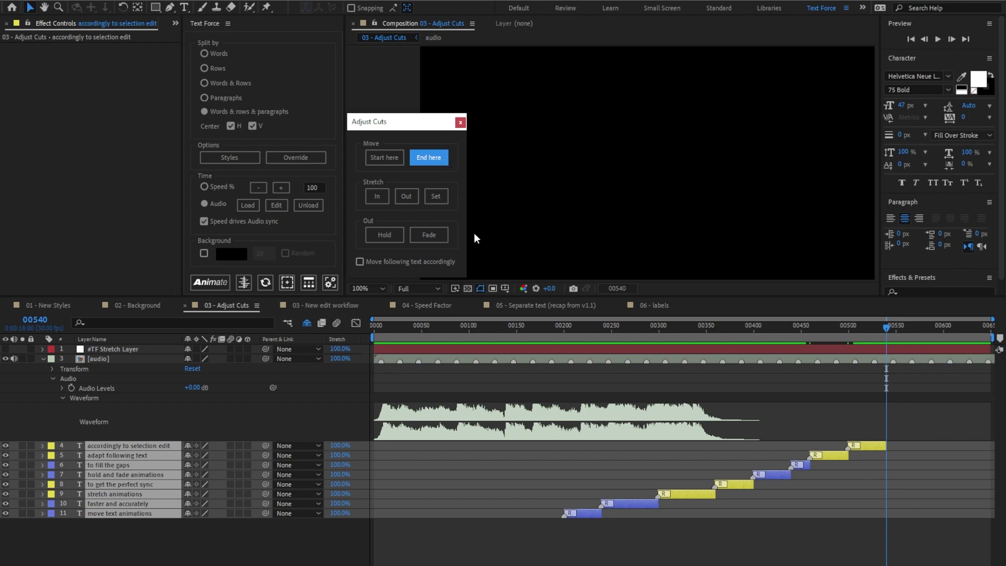
Try moving the 'move text animations' layer to start at frame 00007, then undo it
{"action": "left_click", "coordinate": [583, 513]}
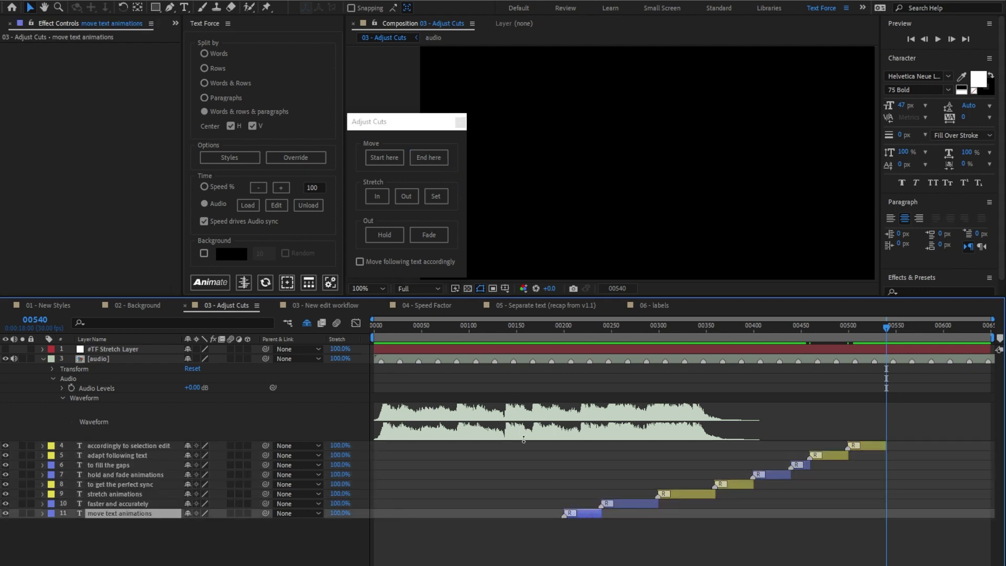
{"action": "left_click_drag", "start_coordinate": [401, 331], "coordinate": [388, 331]}
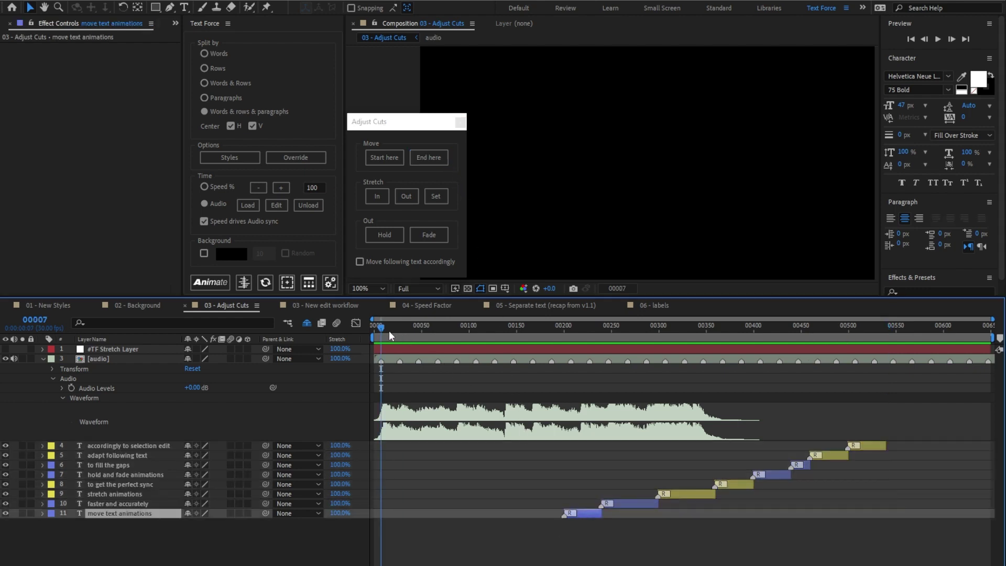
{"action": "left_click", "coordinate": [379, 160]}
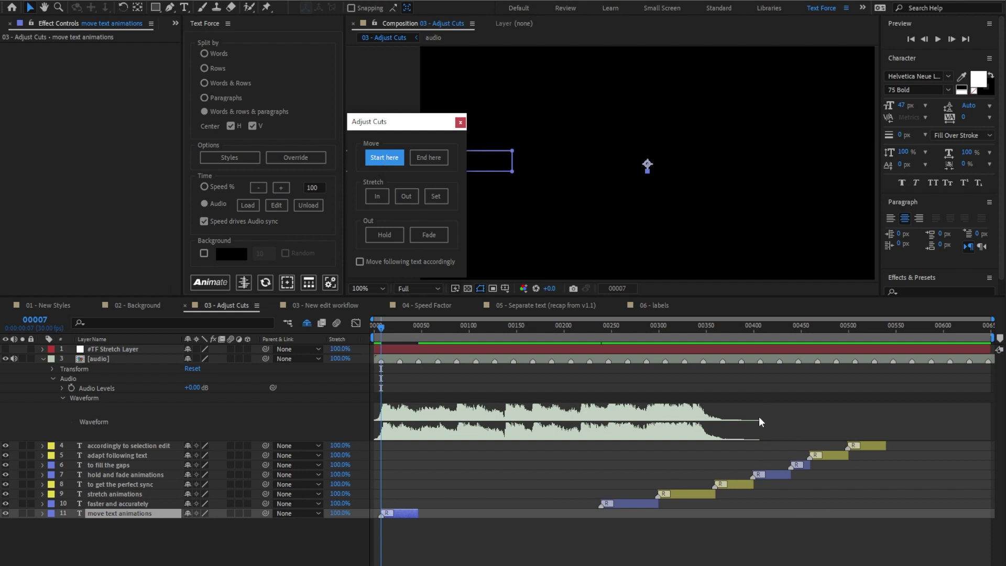
{"action": "left_click", "coordinate": [405, 514]}
{"action": "key", "text": "ctrl+z"}
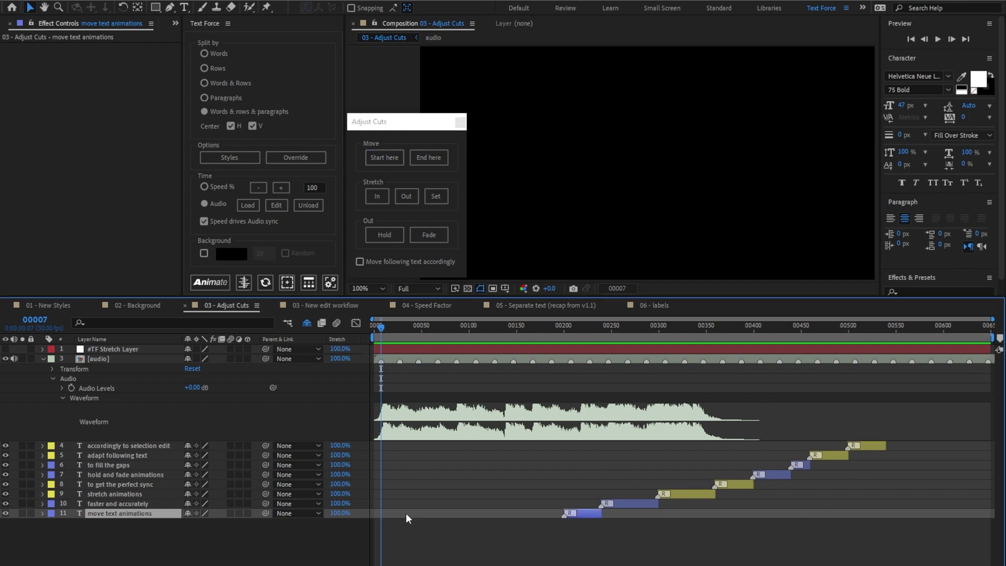
Enable Move following text accordingly and start the text sequence at frame 00007
{"action": "left_click", "coordinate": [395, 262]}
{"action": "left_click", "coordinate": [394, 262]}
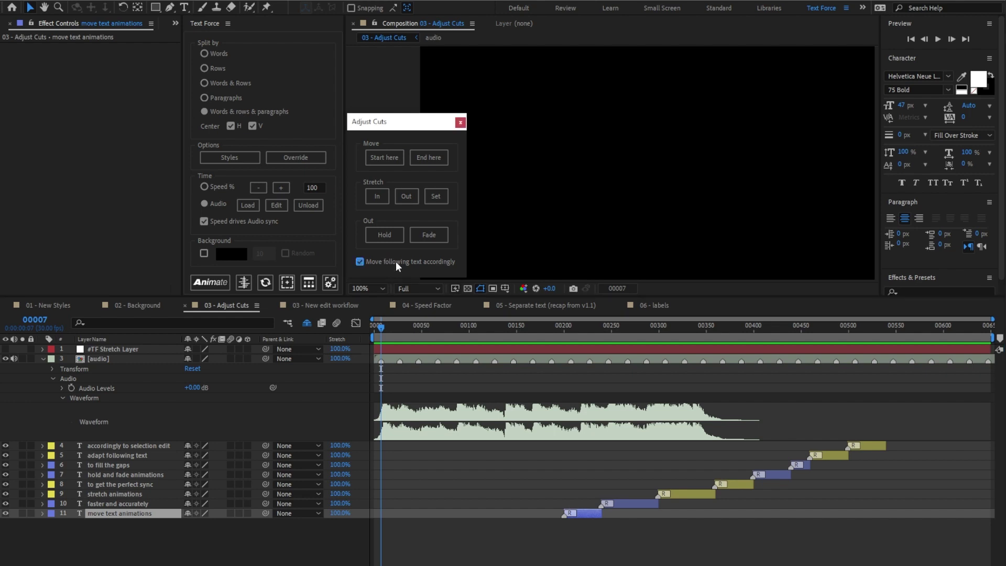
{"action": "left_click", "coordinate": [379, 161]}
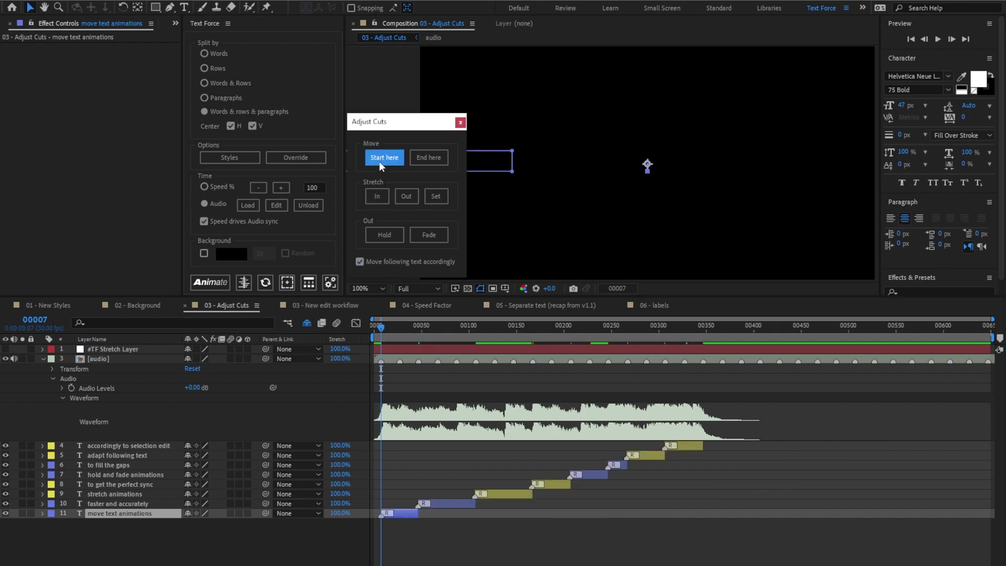
Make the 'accordingly to selection edit' layer end at frame 00445
{"action": "left_click", "coordinate": [686, 461]}
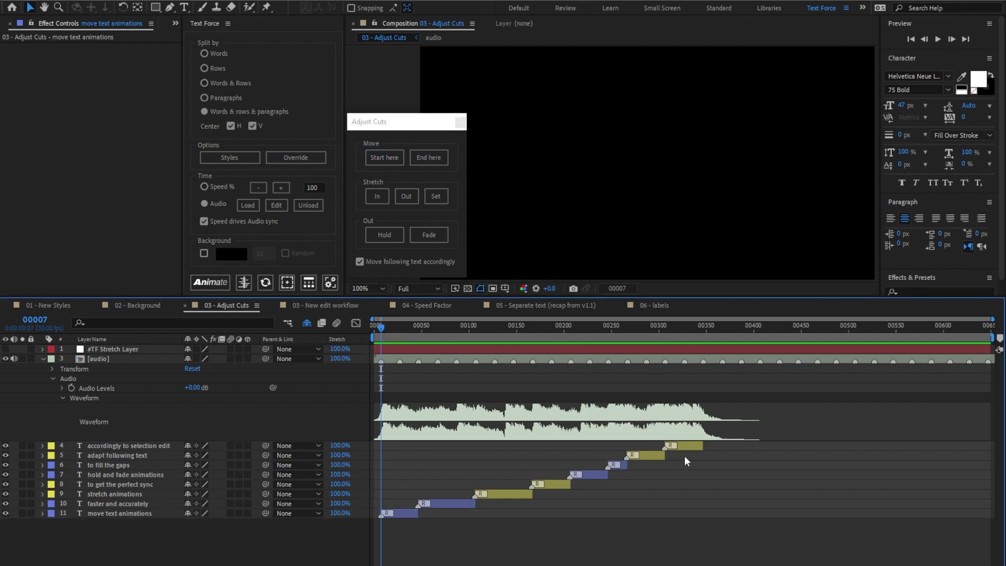
{"action": "left_click", "coordinate": [690, 445]}
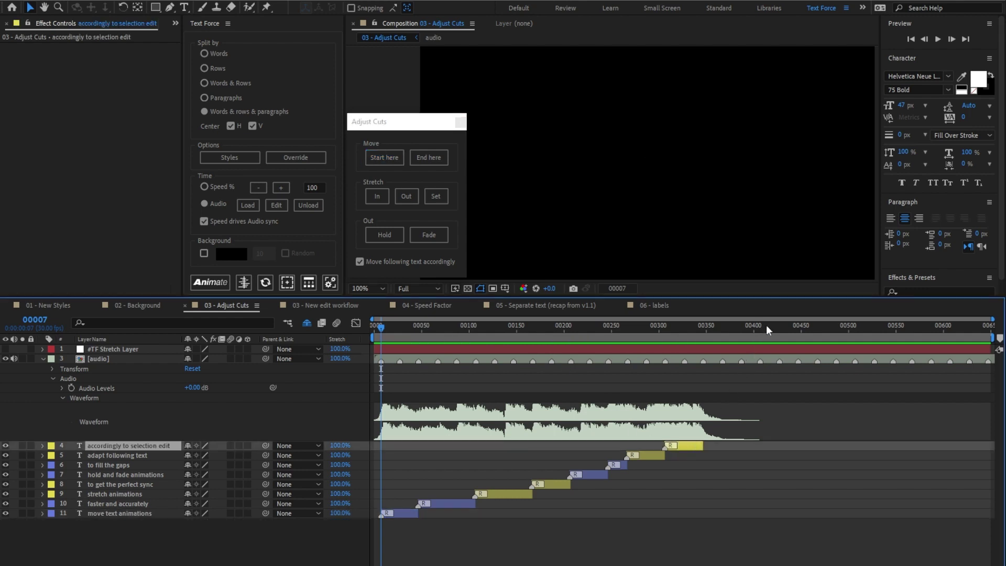
{"action": "left_click", "coordinate": [795, 326]}
{"action": "left_click", "coordinate": [427, 158]}
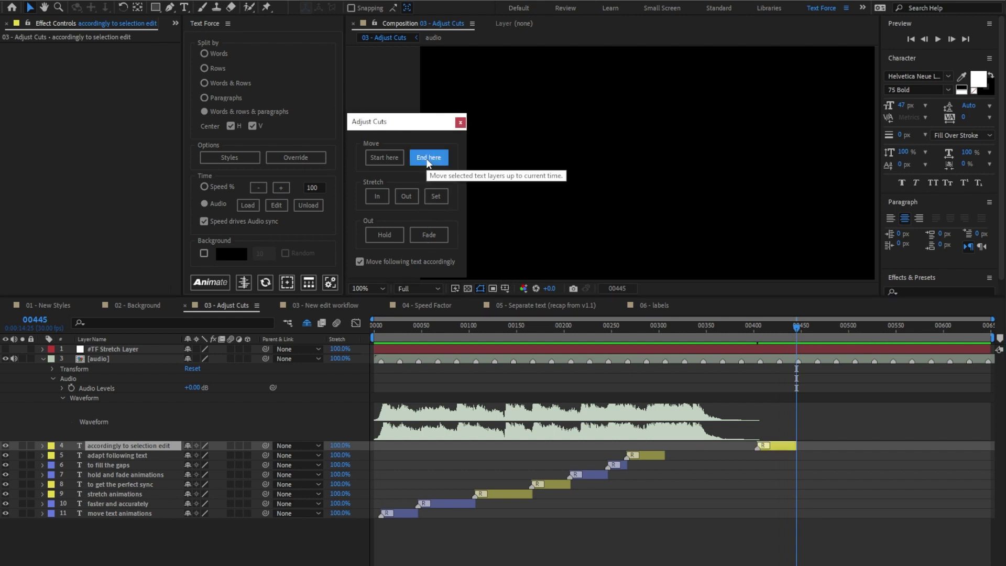
{"action": "left_click", "coordinate": [785, 446]}
Undo the last layer move and preview the composition from the start
{"action": "key", "text": "ctrl+z"}
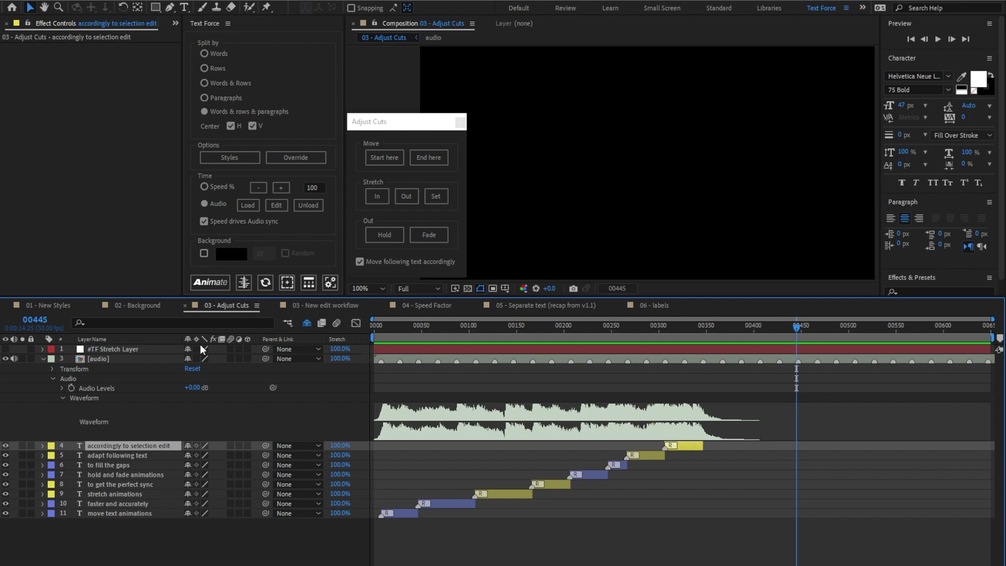
{"action": "key", "text": "Home"}
{"action": "key", "text": "space"}
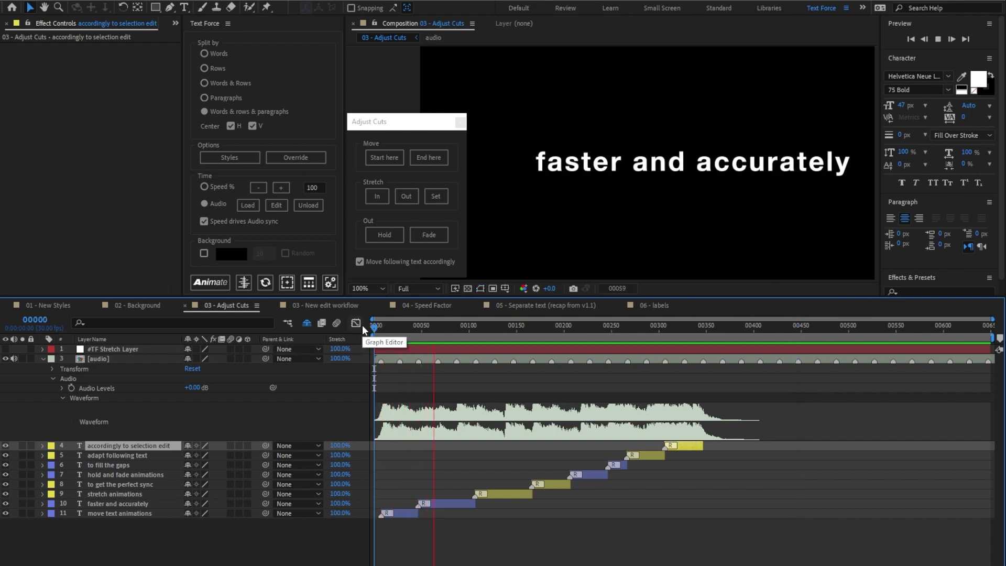
{"action": "key", "text": "space"}
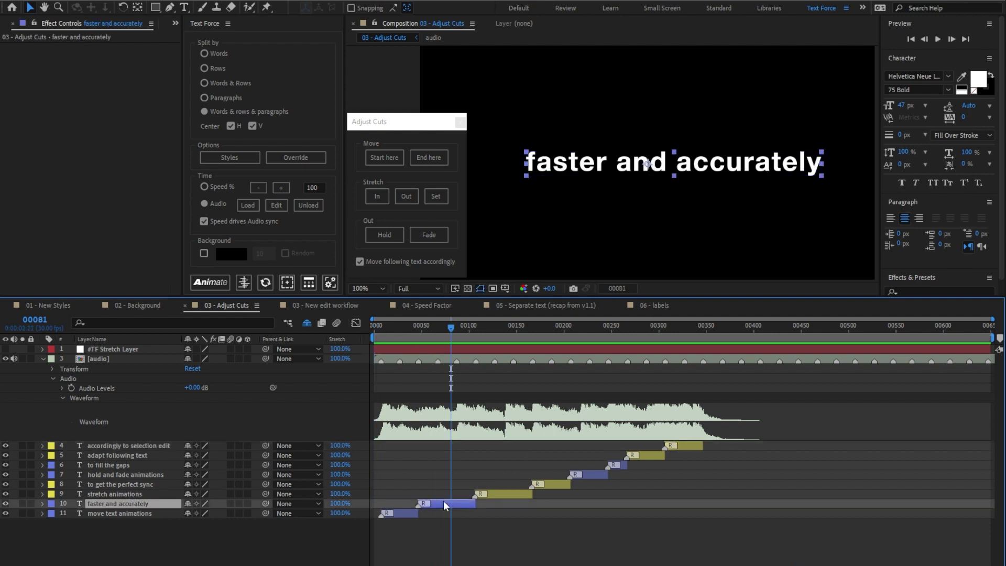
Stretch 'faster and accurately' from its in point to frame 00087, then preview it
{"action": "key", "text": "i"}
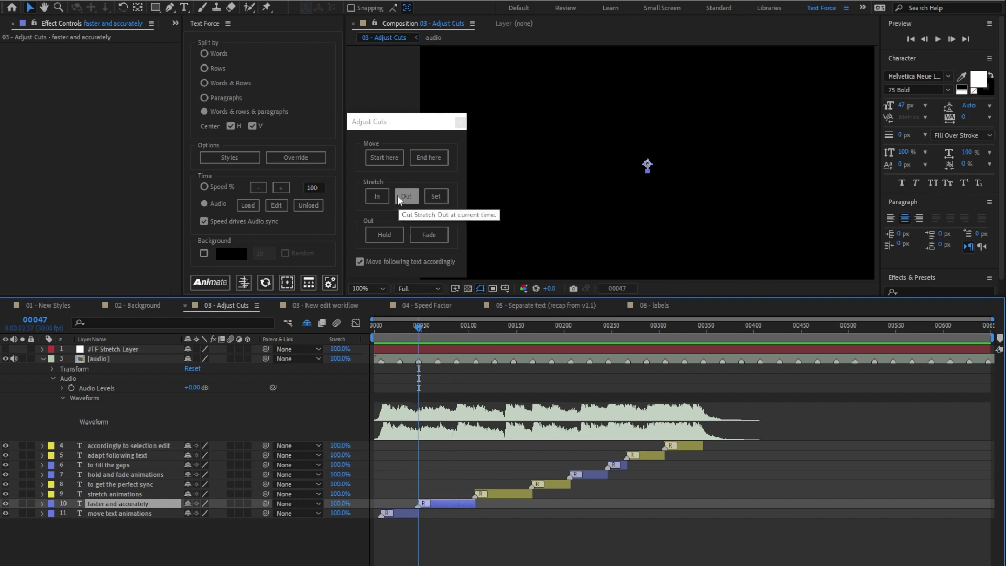
{"action": "left_click", "coordinate": [381, 197]}
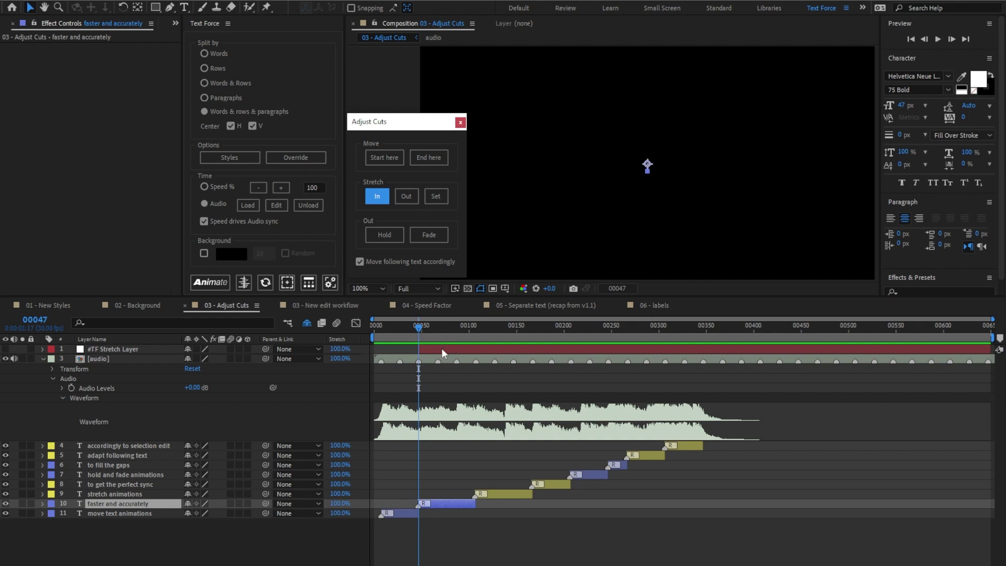
{"action": "left_click_drag", "start_coordinate": [432, 325], "coordinate": [454, 332]}
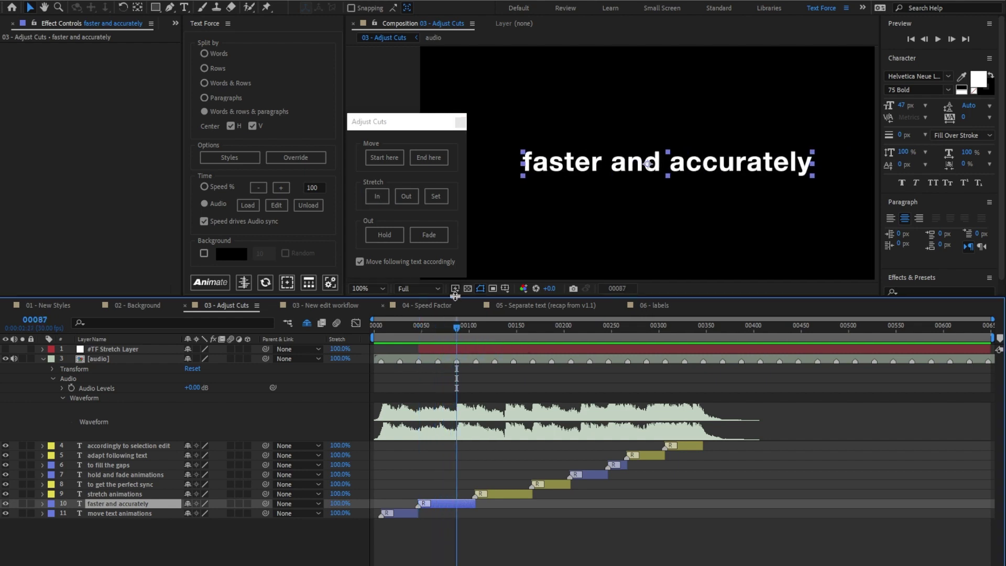
{"action": "left_click", "coordinate": [412, 194]}
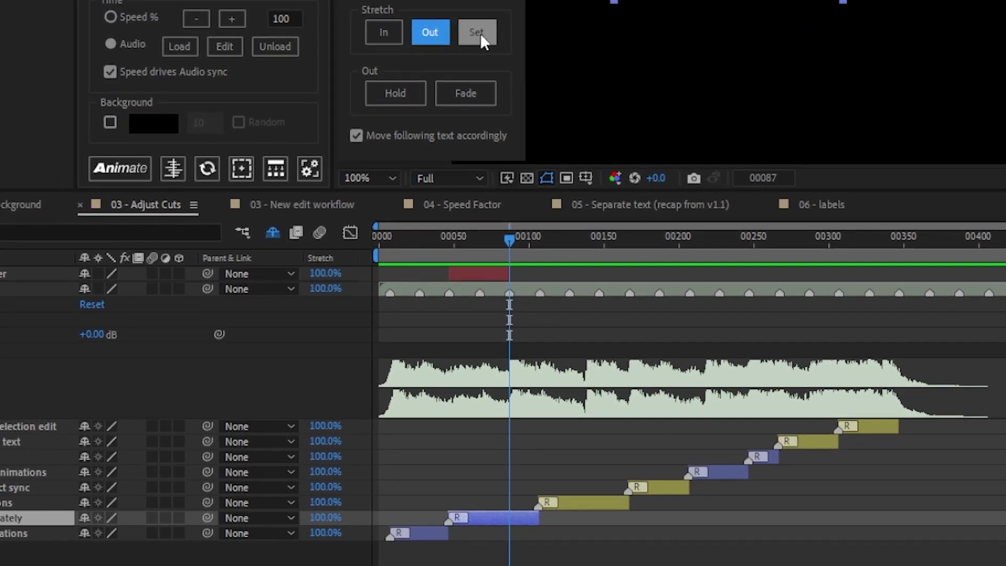
{"action": "left_click", "coordinate": [439, 196]}
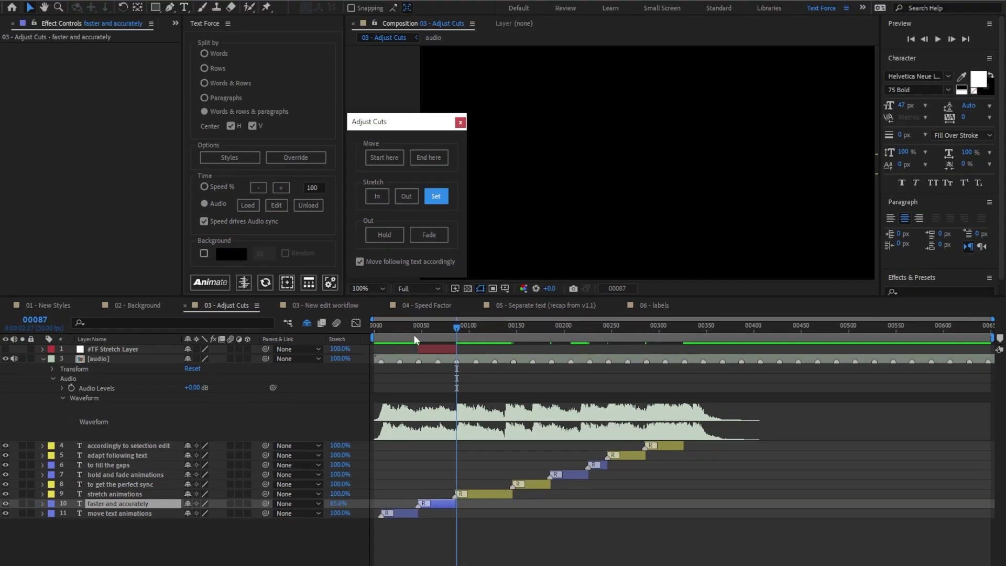
{"action": "left_click", "coordinate": [423, 245]}
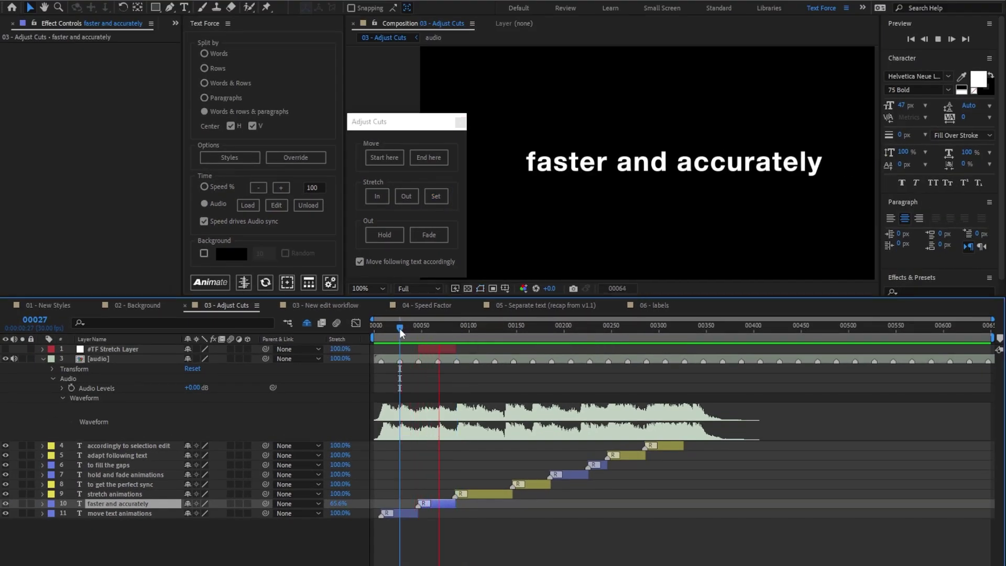
{"action": "key", "text": "space"}
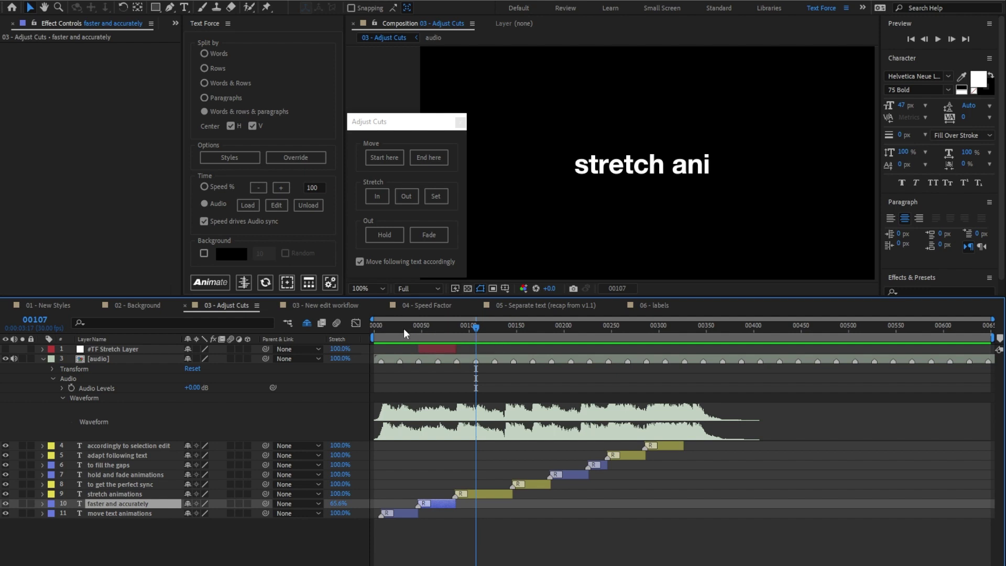
Hold the 'to get the perfect sync' layer until frame 00207 and preview from 00125
{"action": "left_click_drag", "start_coordinate": [522, 328], "coordinate": [570, 331]}
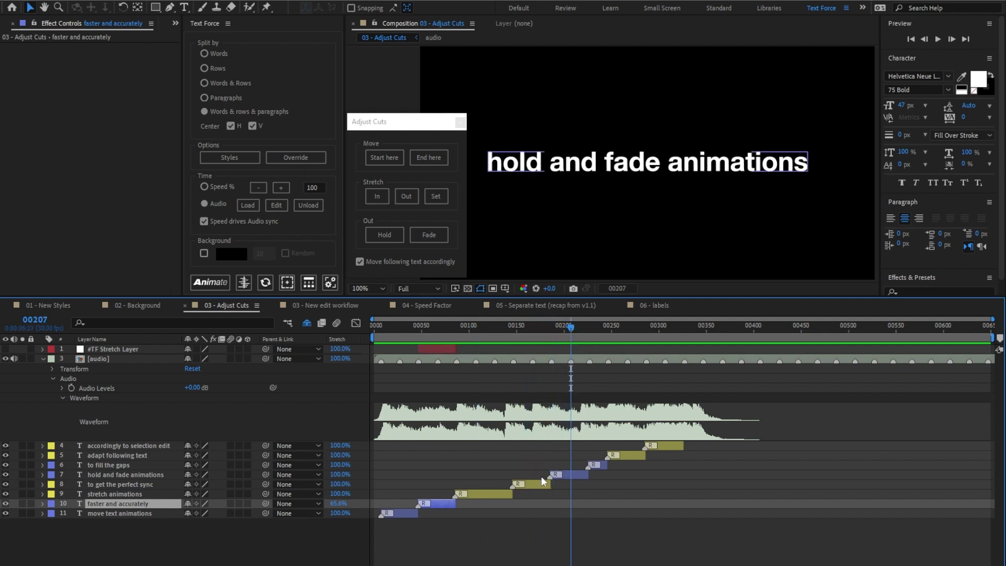
{"action": "left_click", "coordinate": [539, 485]}
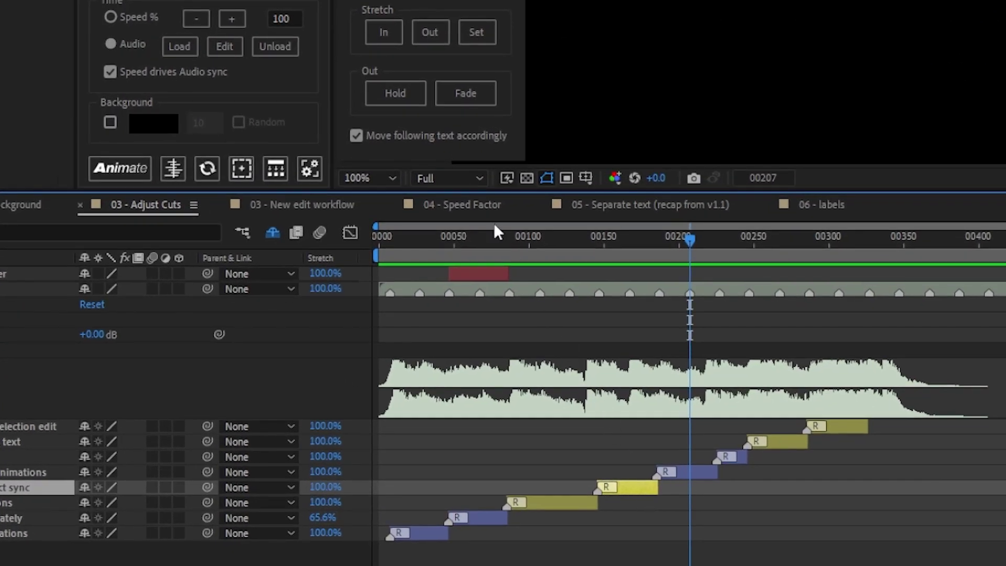
{"action": "left_click", "coordinate": [401, 95]}
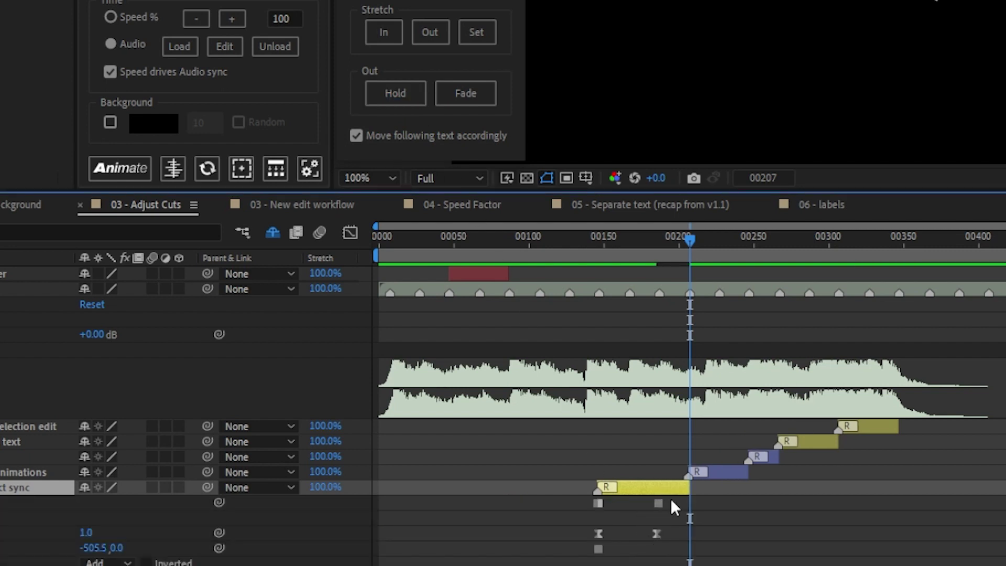
{"action": "left_click", "coordinate": [565, 241]}
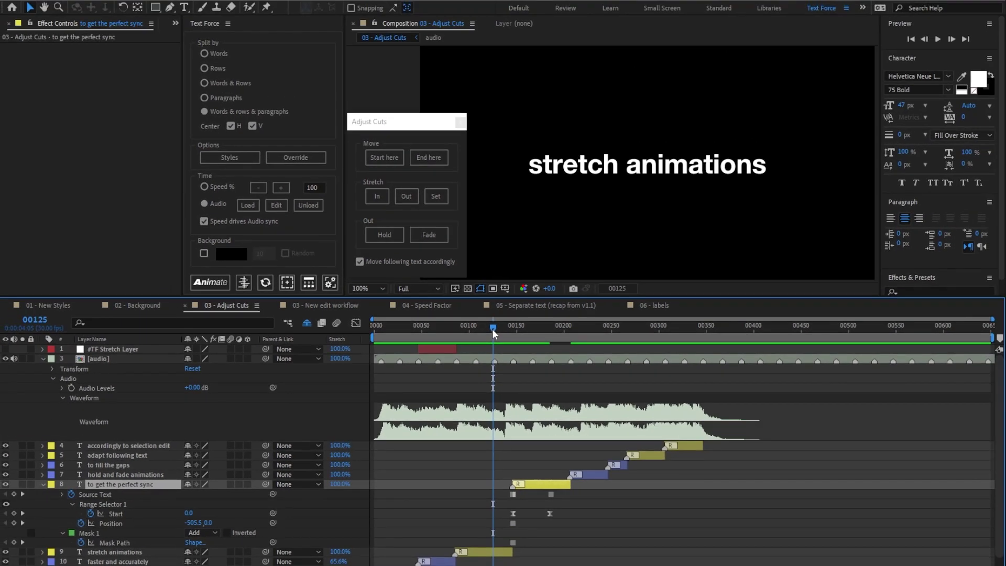
{"action": "key", "text": "space"}
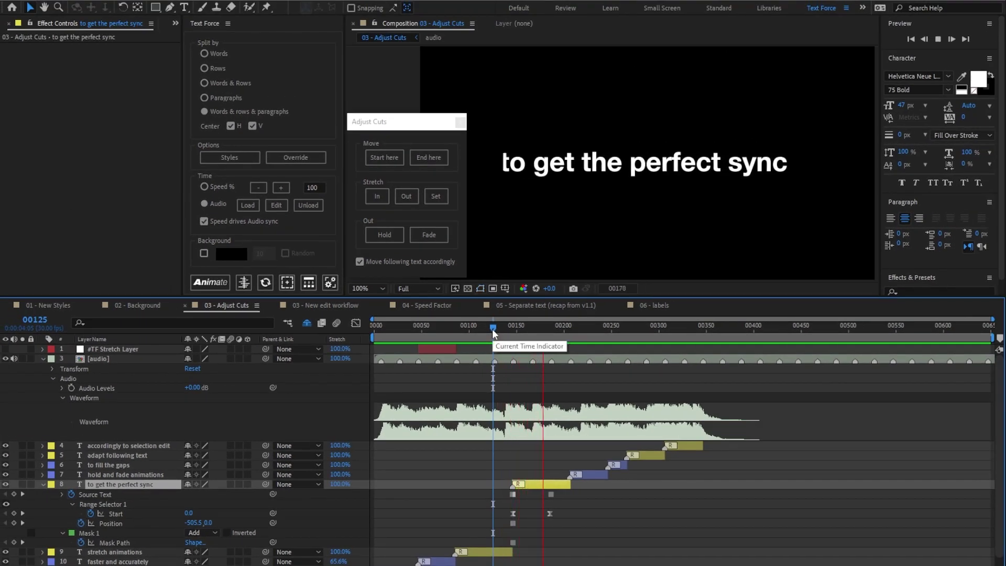
{"action": "key", "text": "space"}
Fade the 'to get the perfect sync' text out until frame 00207 and preview from frame 136
{"action": "left_click_drag", "start_coordinate": [569, 484], "coordinate": [545, 481]}
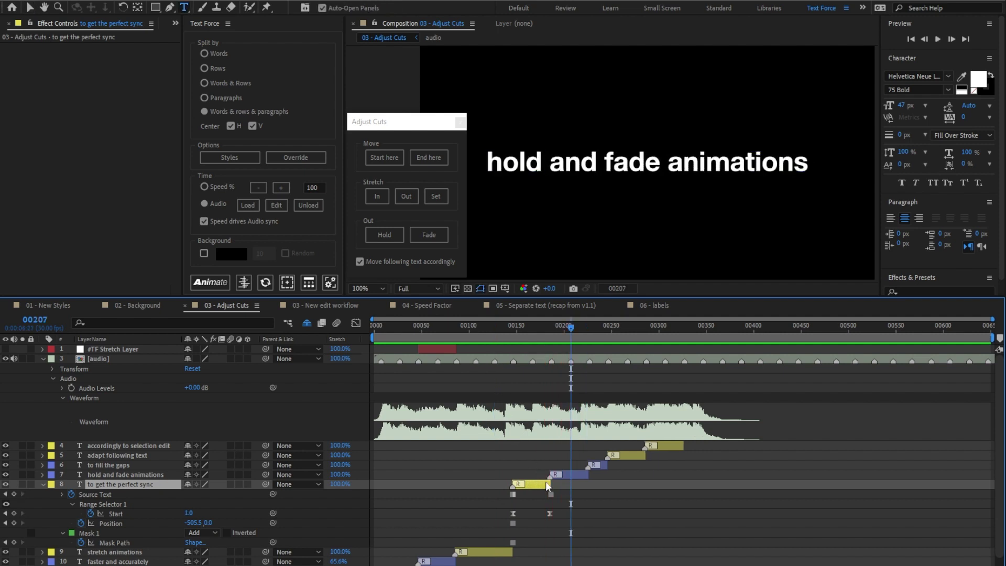
{"action": "left_click", "coordinate": [432, 235]}
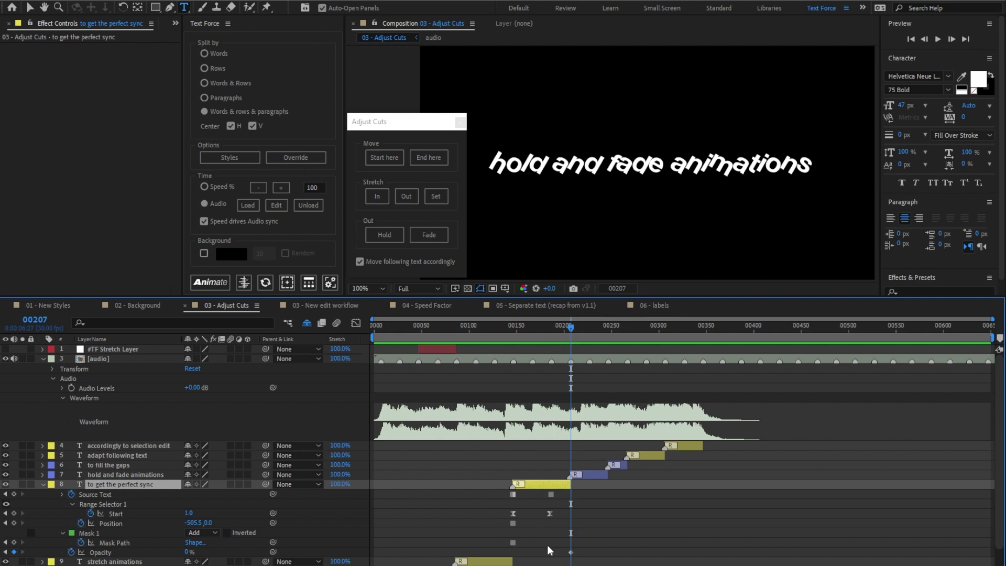
{"action": "left_click", "coordinate": [504, 326]}
{"action": "key", "text": "space"}
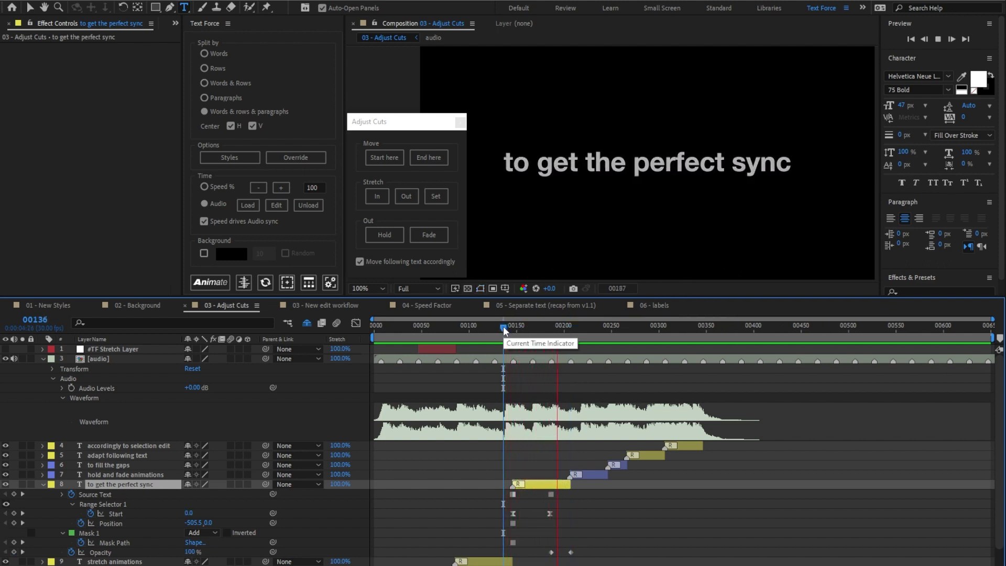
Set the stretch layer to span frames 7–445 and stretch text layers 4–11 to fill it
{"action": "key", "text": "space"}
{"action": "key", "text": "u"}
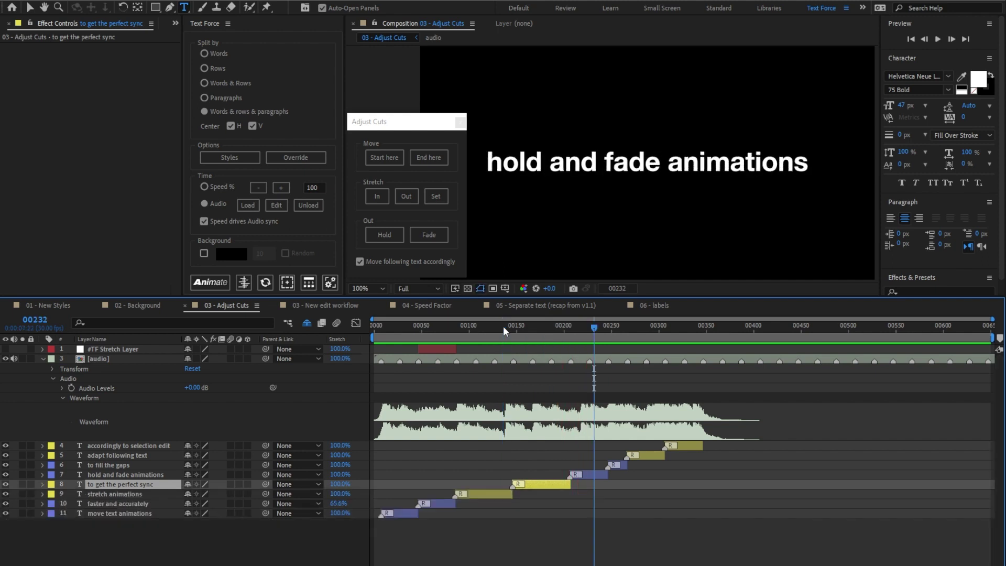
{"action": "left_click_drag", "start_coordinate": [418, 349], "coordinate": [381, 349]}
{"action": "left_click_drag", "start_coordinate": [458, 350], "coordinate": [798, 386]}
{"action": "left_click_drag", "start_coordinate": [123, 524], "coordinate": [109, 447]}
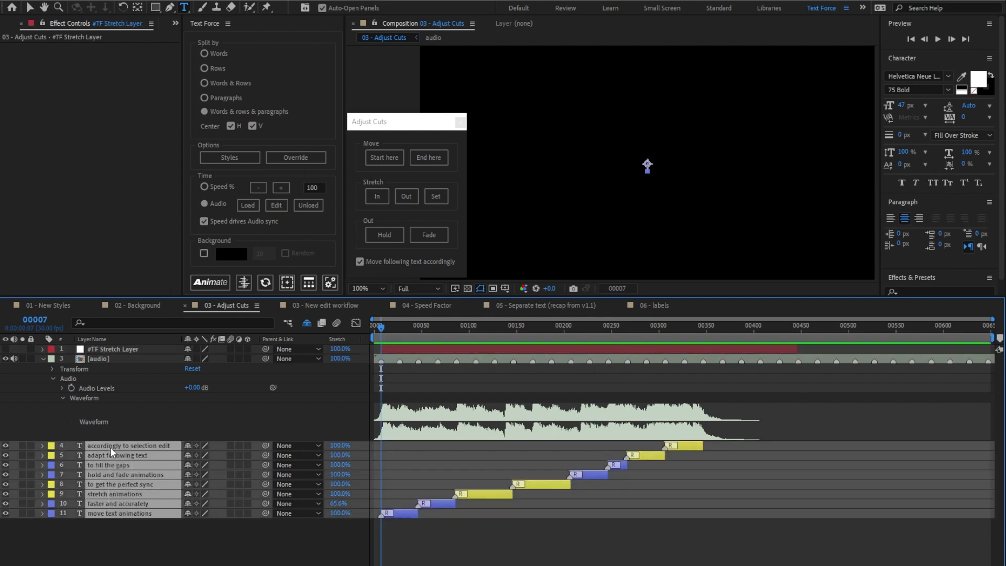
{"action": "left_click", "coordinate": [432, 198]}
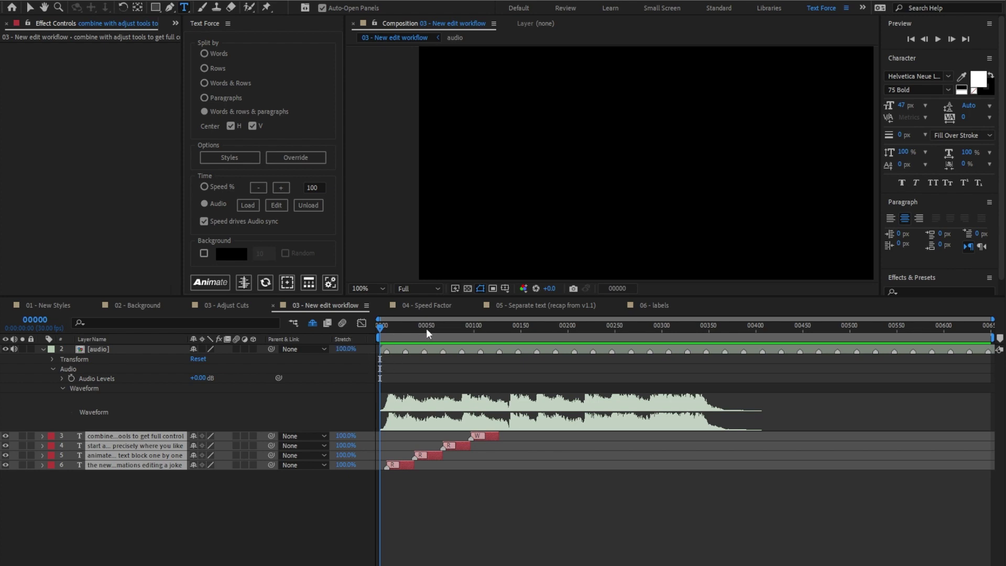
Try Animate on the 'combine with adjust tools' block around frame 101, then move to frame 107
{"action": "left_click_drag", "start_coordinate": [426, 331], "coordinate": [475, 328]}
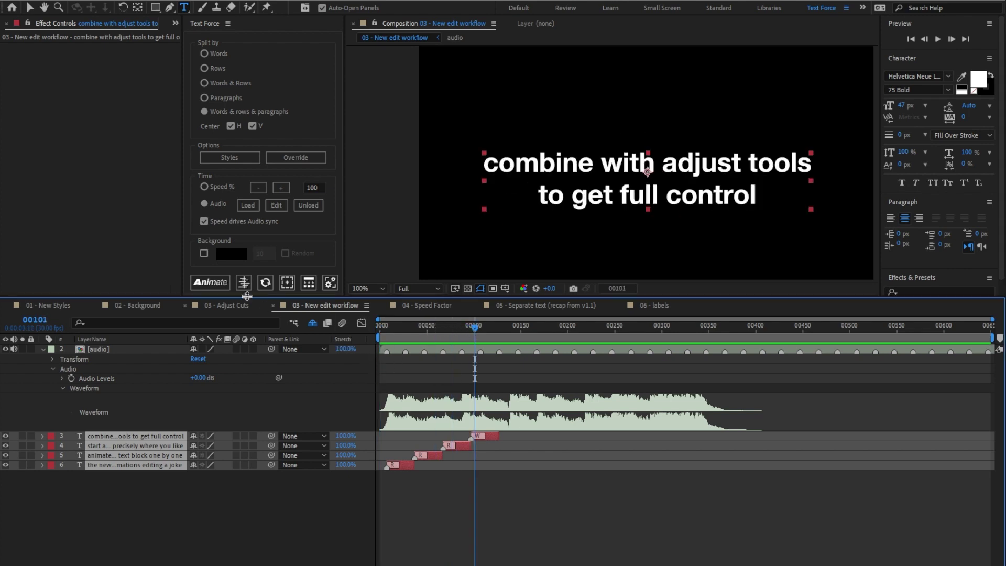
{"action": "left_click", "coordinate": [226, 285]}
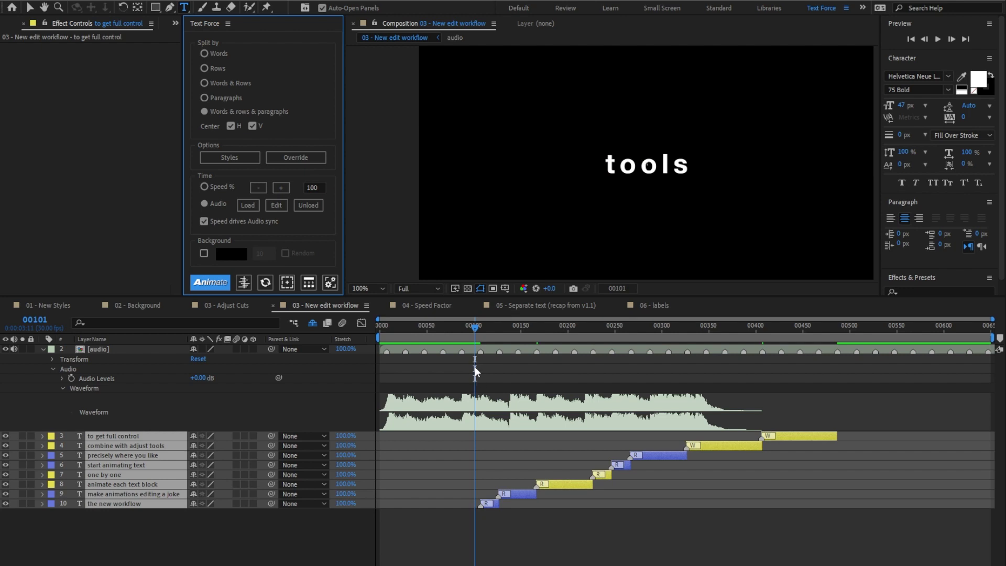
{"action": "left_click_drag", "start_coordinate": [472, 333], "coordinate": [481, 334]}
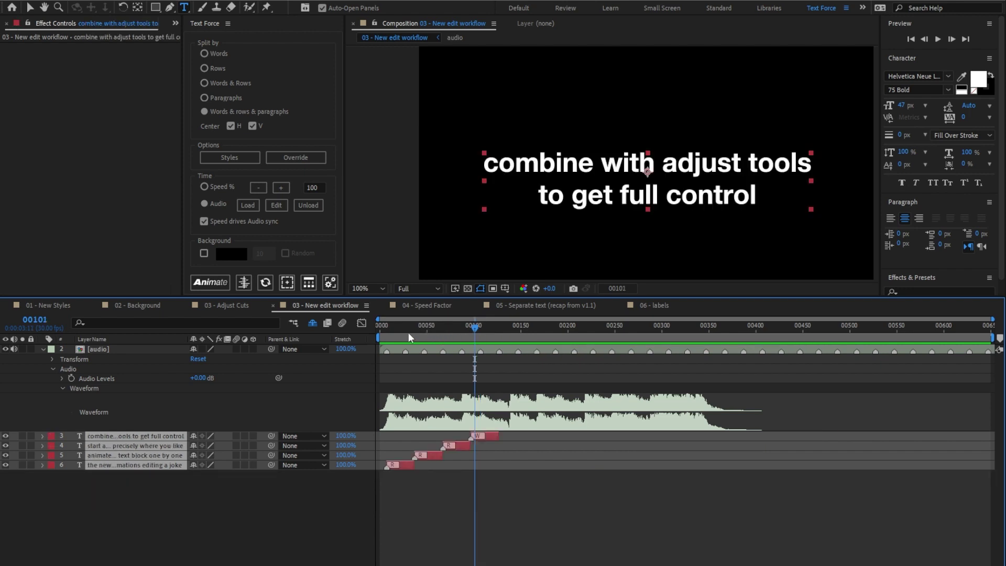
Add a stretch layer, animate the opening text block into rows, and preview to frame 80
{"action": "left_click", "coordinate": [243, 283]}
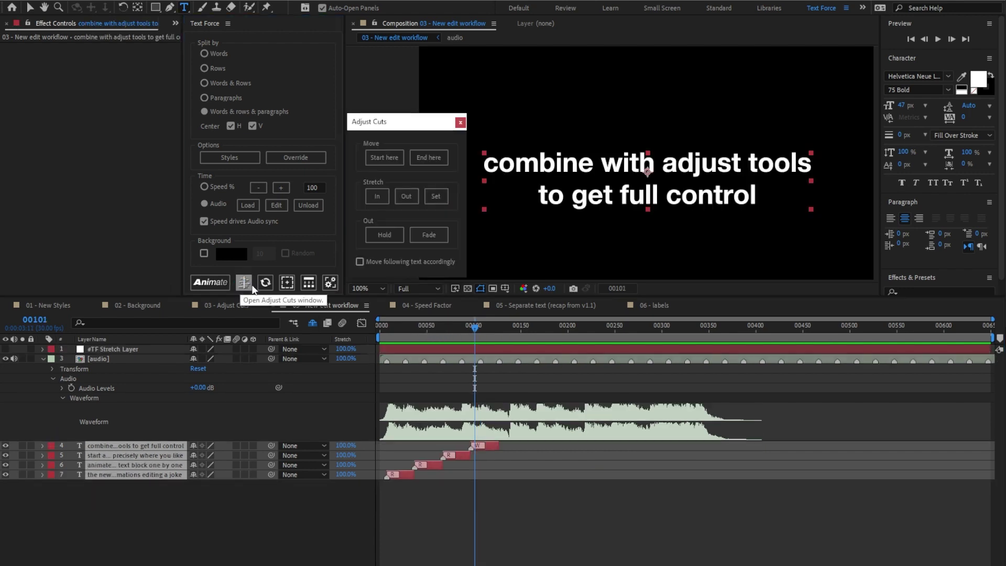
{"action": "left_click", "coordinate": [164, 474]}
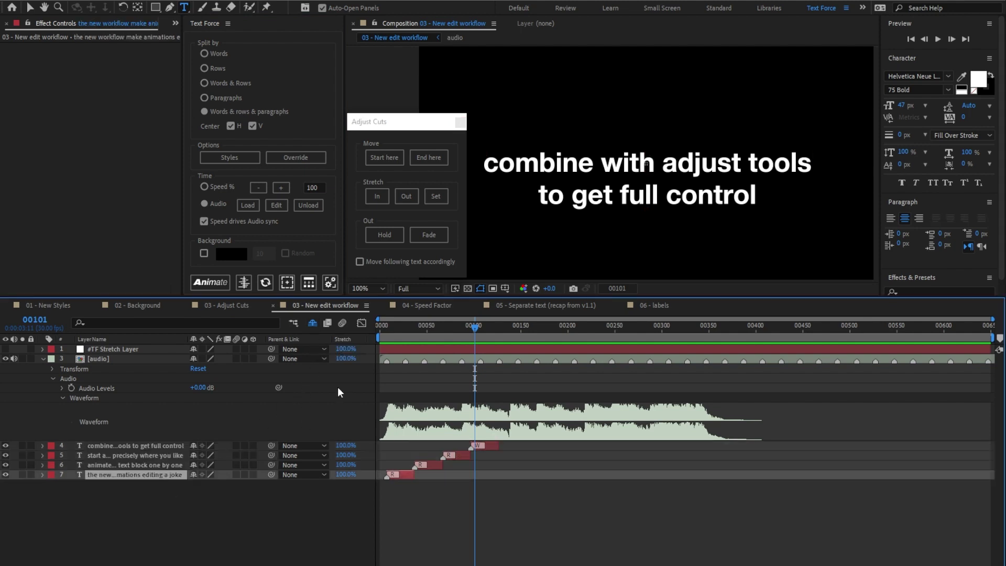
{"action": "left_click", "coordinate": [388, 328]}
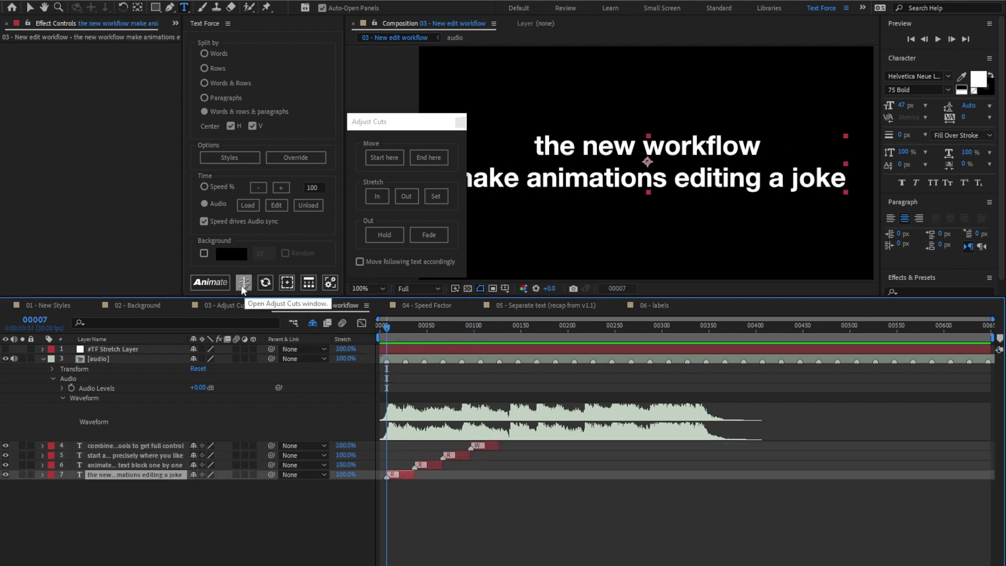
{"action": "left_click", "coordinate": [212, 283]}
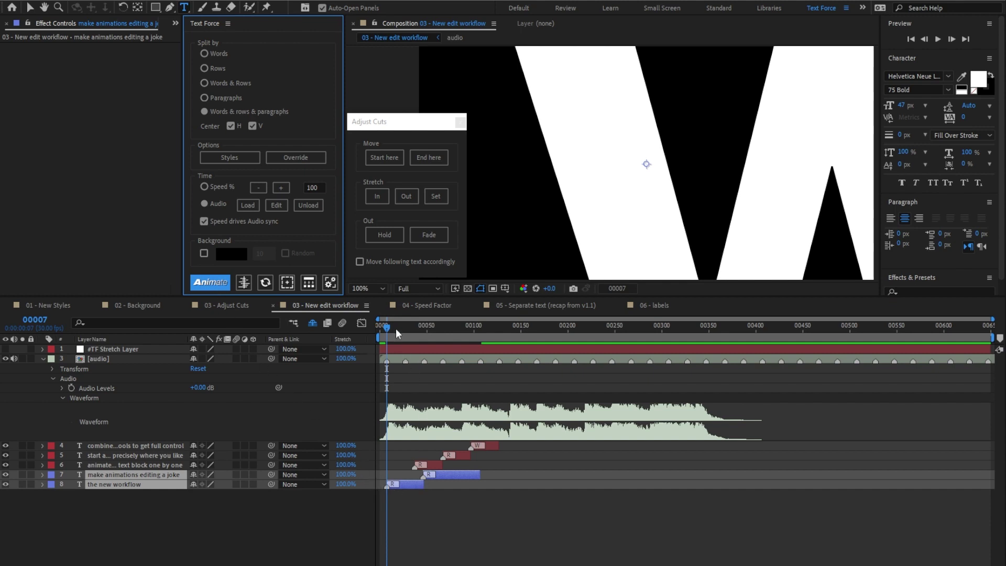
{"action": "left_click_drag", "start_coordinate": [395, 326], "coordinate": [445, 338]}
Undo the split, enable Move following text accordingly, and animate the opening block again
{"action": "key", "text": "ctrl+z"}
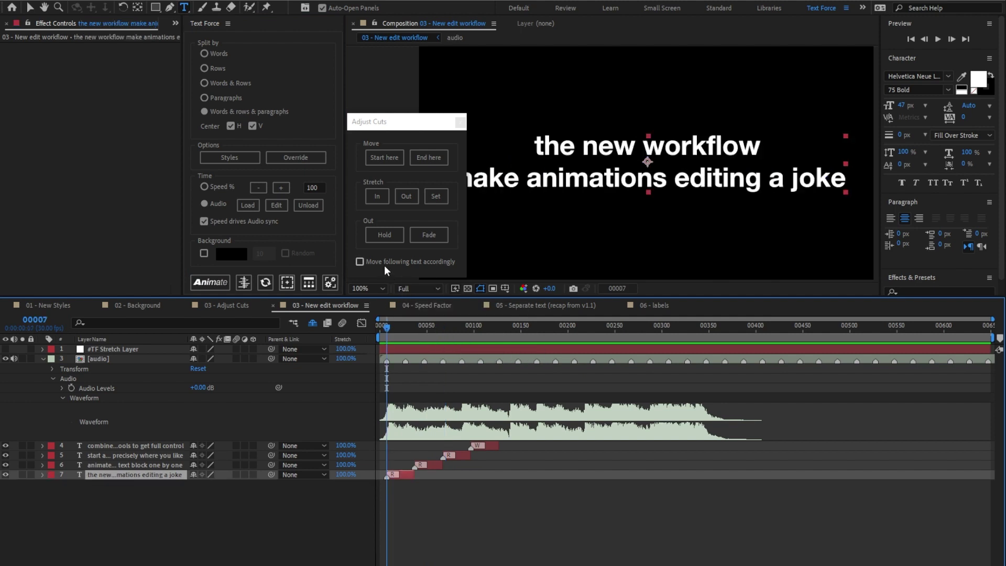
{"action": "left_click", "coordinate": [362, 264]}
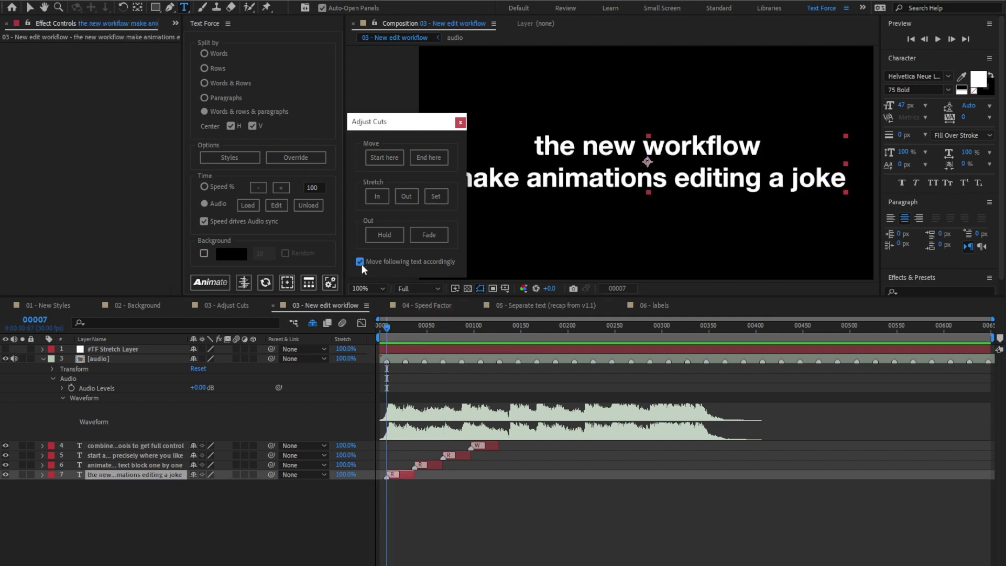
{"action": "left_click", "coordinate": [215, 281]}
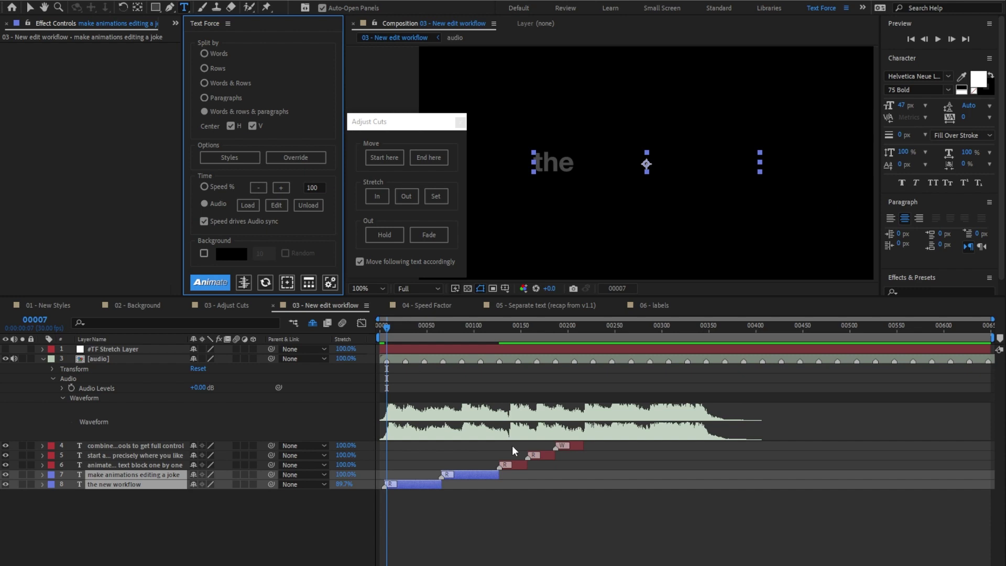
Undo the split, turn off Move following text accordingly, and close Adjust Cuts
{"action": "left_click", "coordinate": [483, 473]}
{"action": "key", "text": "ctrl+z"}
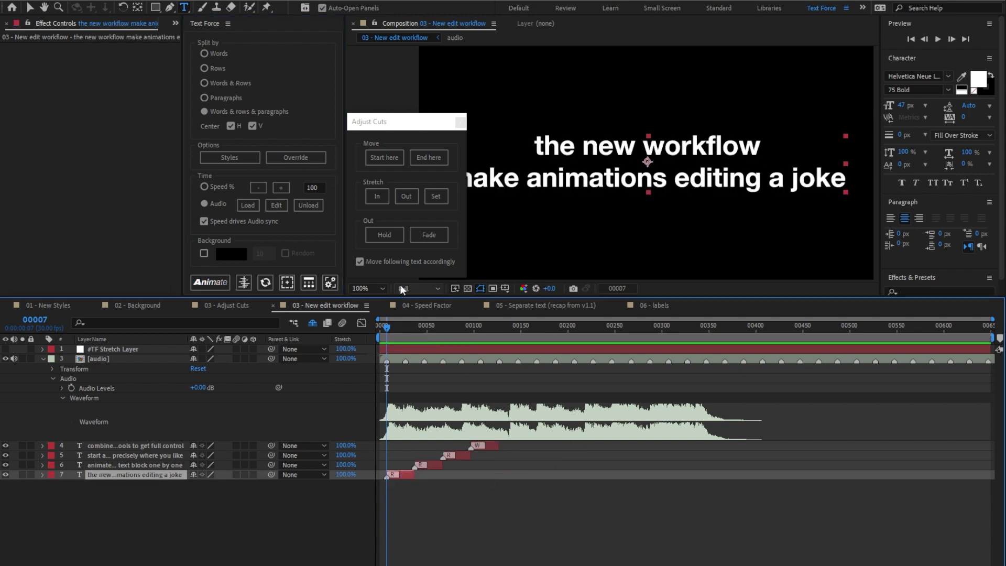
{"action": "left_click", "coordinate": [395, 263]}
{"action": "left_click", "coordinate": [460, 122]}
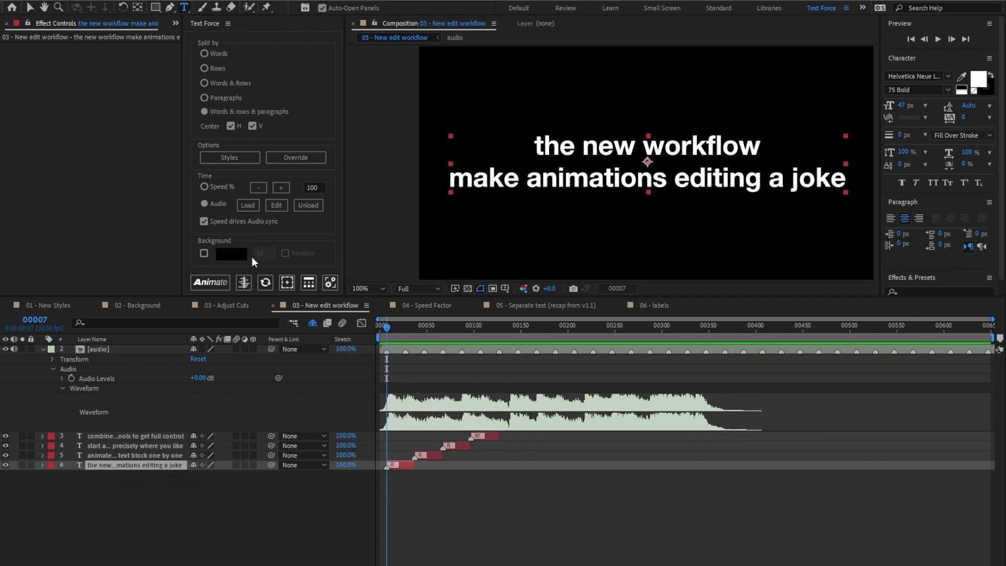
Test Animate on the opening block, revert it to one layer, and reopen Adjust Cuts
{"action": "left_click", "coordinate": [215, 283]}
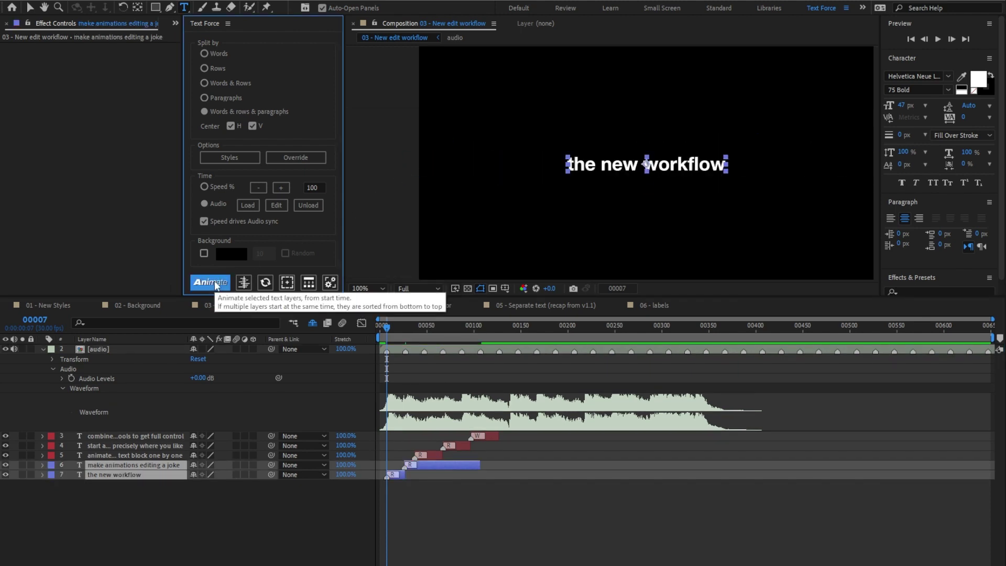
{"action": "left_click", "coordinate": [215, 283]}
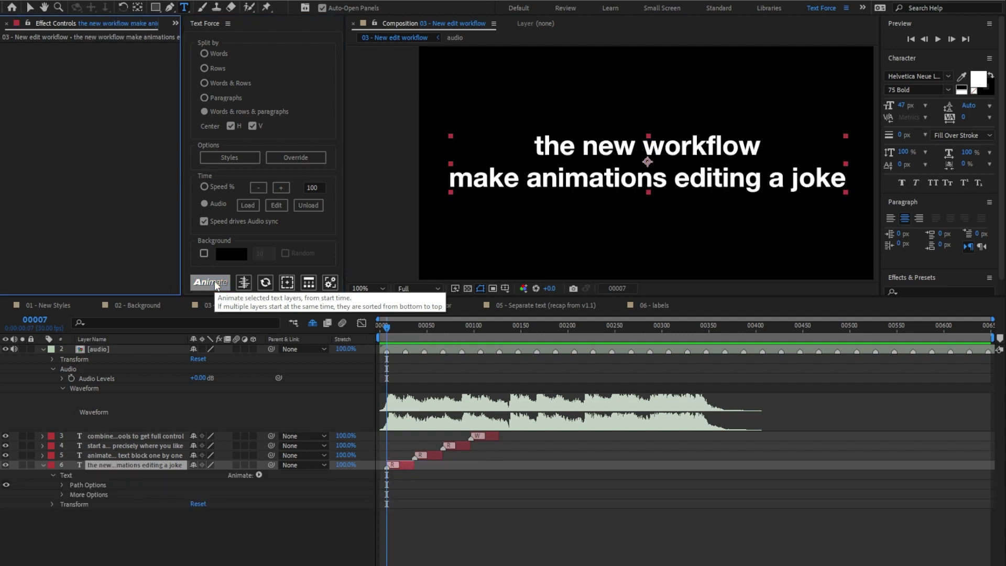
{"action": "left_click", "coordinate": [243, 282]}
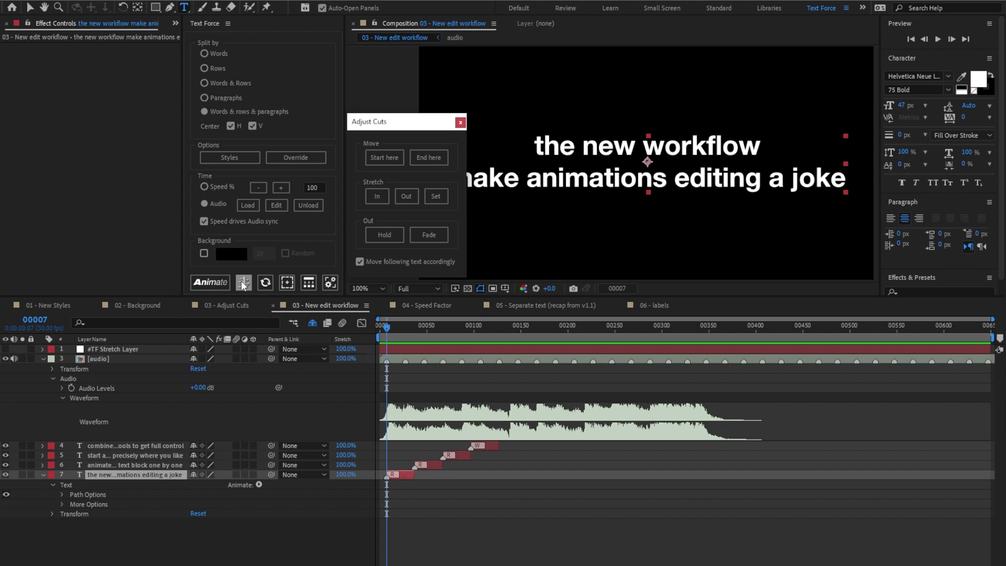
Animate the opening block into rows and preview it from the start
{"action": "left_click", "coordinate": [211, 282]}
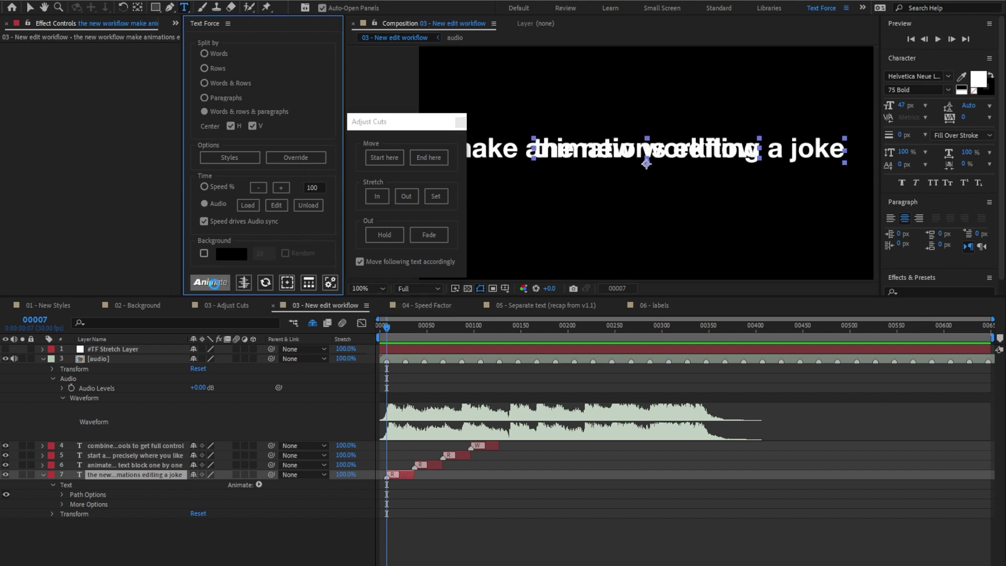
{"action": "left_click", "coordinate": [376, 326]}
{"action": "key", "text": "space"}
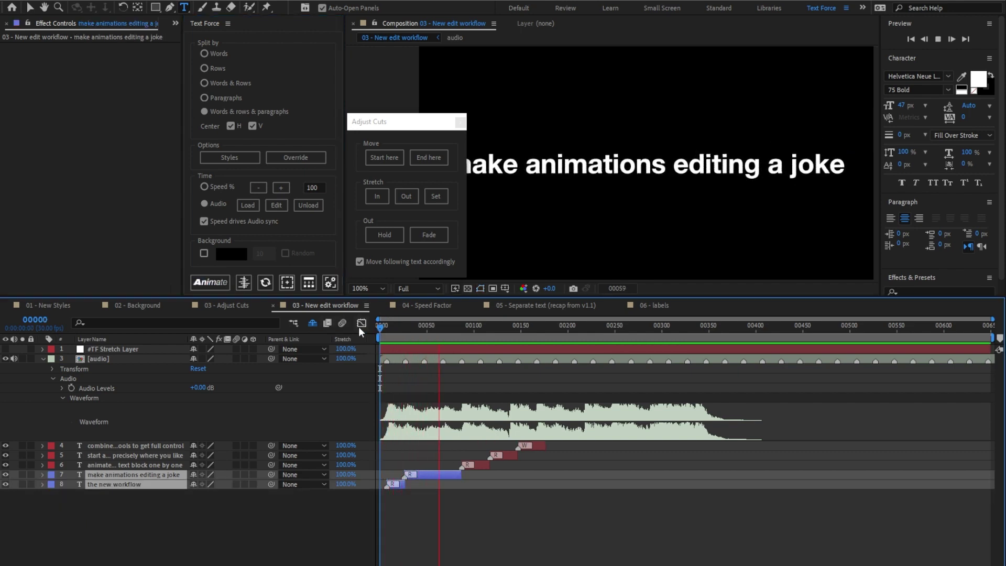
{"action": "key", "text": "space"}
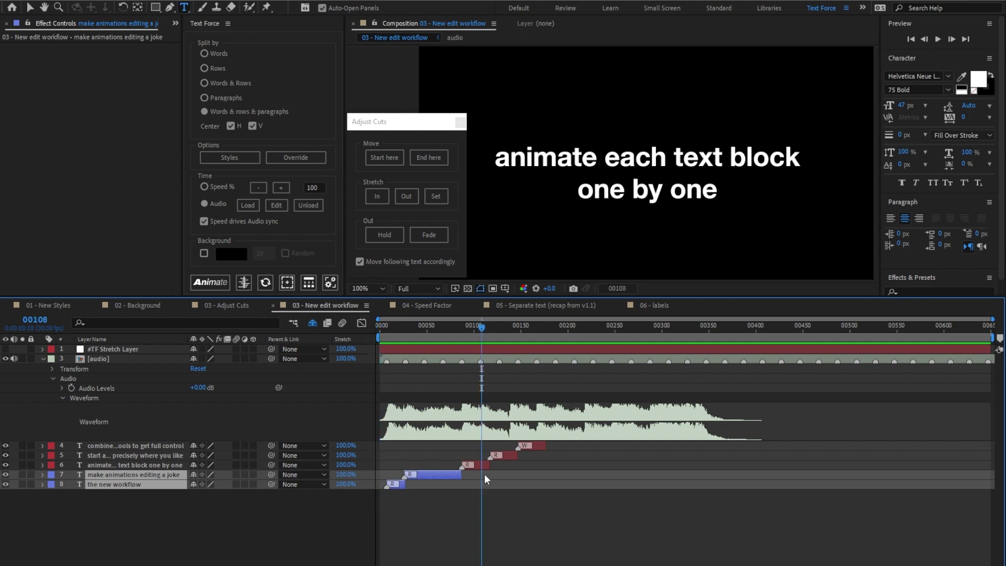
Animate the 'animate each text block one by one' layer from frame 87 and preview from 68
{"action": "left_click", "coordinate": [485, 465]}
{"action": "left_click", "coordinate": [462, 328]}
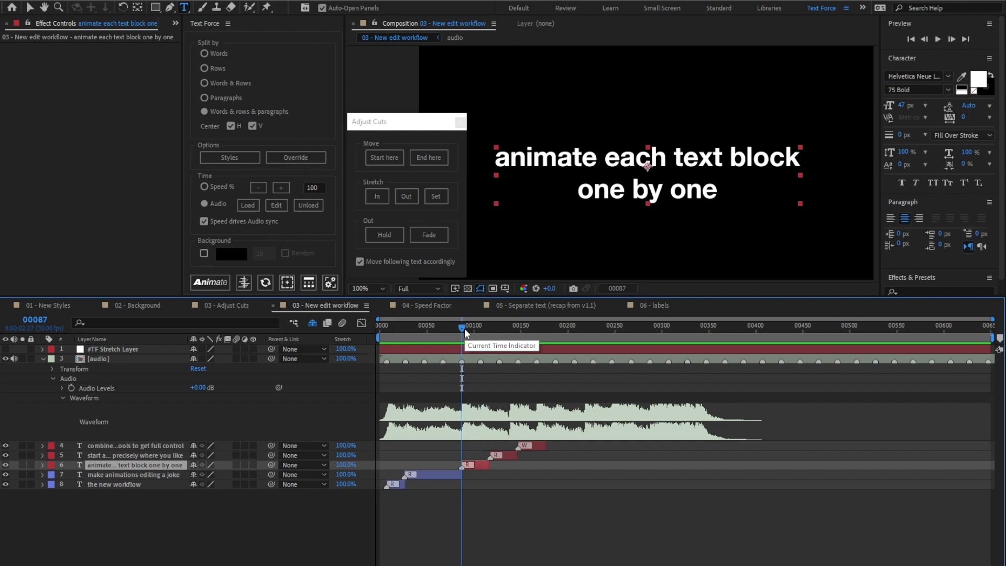
{"action": "left_click", "coordinate": [222, 283]}
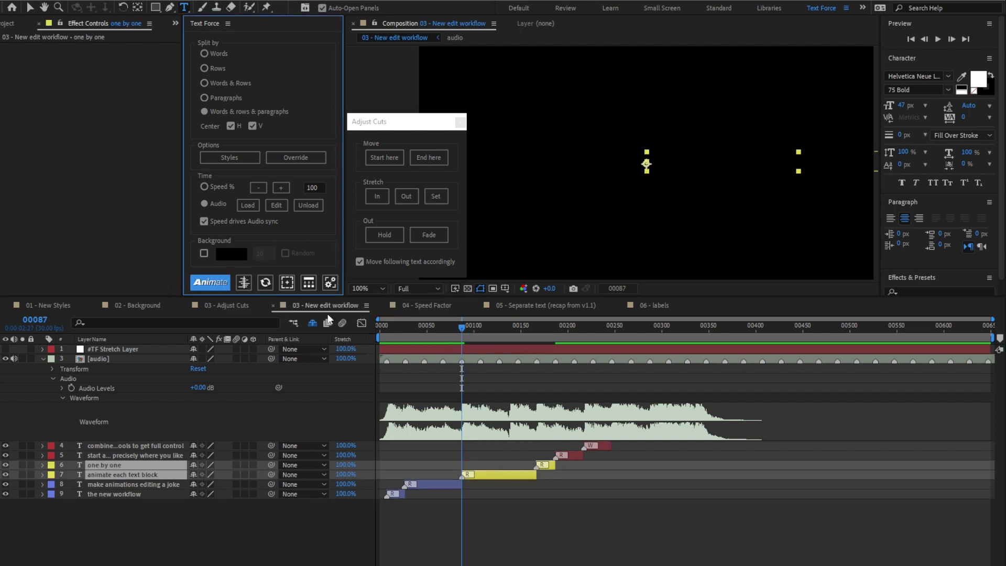
{"action": "left_click_drag", "start_coordinate": [462, 326], "coordinate": [443, 326]}
{"action": "key", "text": "space"}
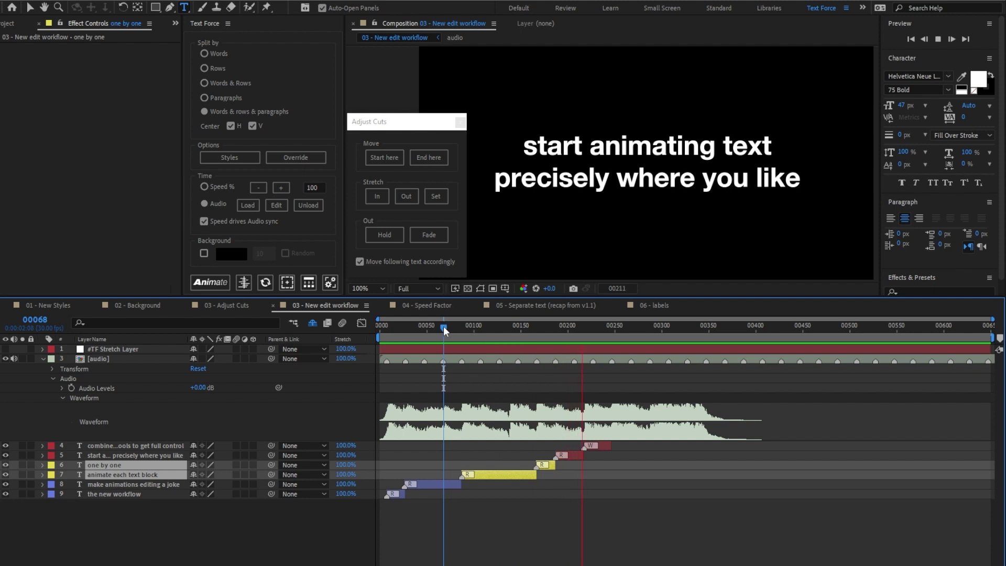
{"action": "left_click", "coordinate": [459, 327]}
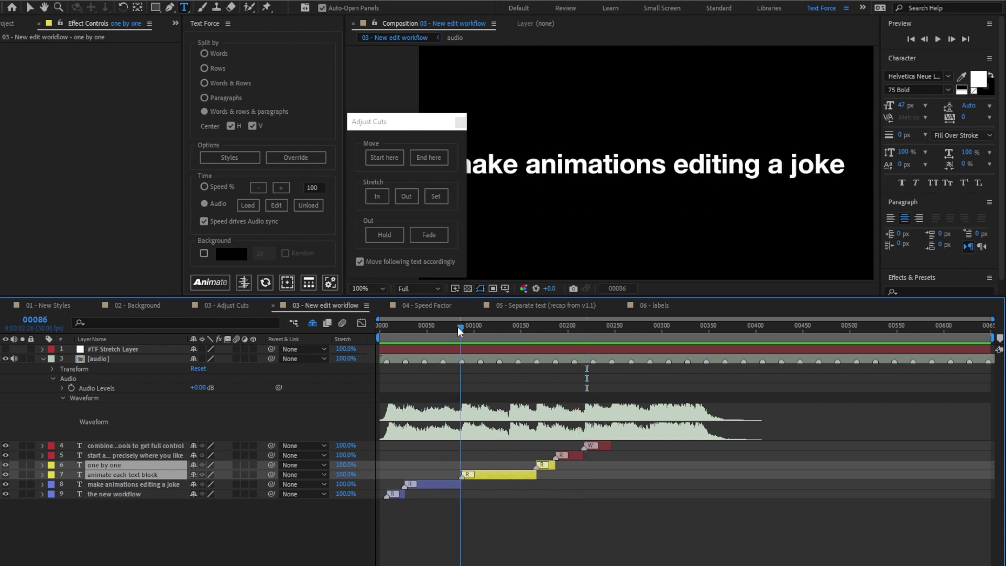
{"action": "left_click_drag", "start_coordinate": [460, 330], "coordinate": [461, 330]}
Re-animate that block from frame 87 and preview it from frame 80
{"action": "left_click", "coordinate": [217, 278]}
{"action": "left_click", "coordinate": [455, 326]}
{"action": "key", "text": "space"}
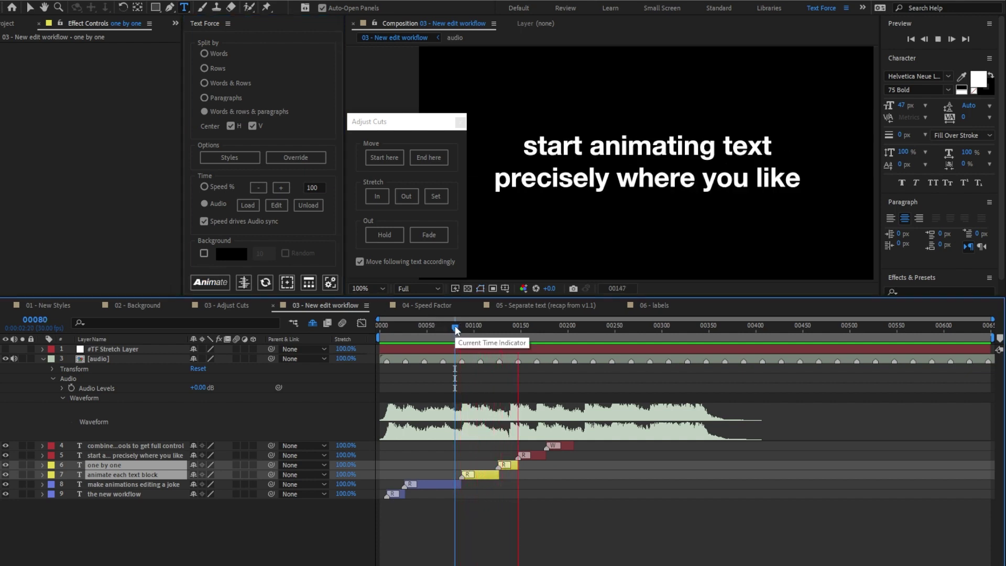
{"action": "key", "text": "space"}
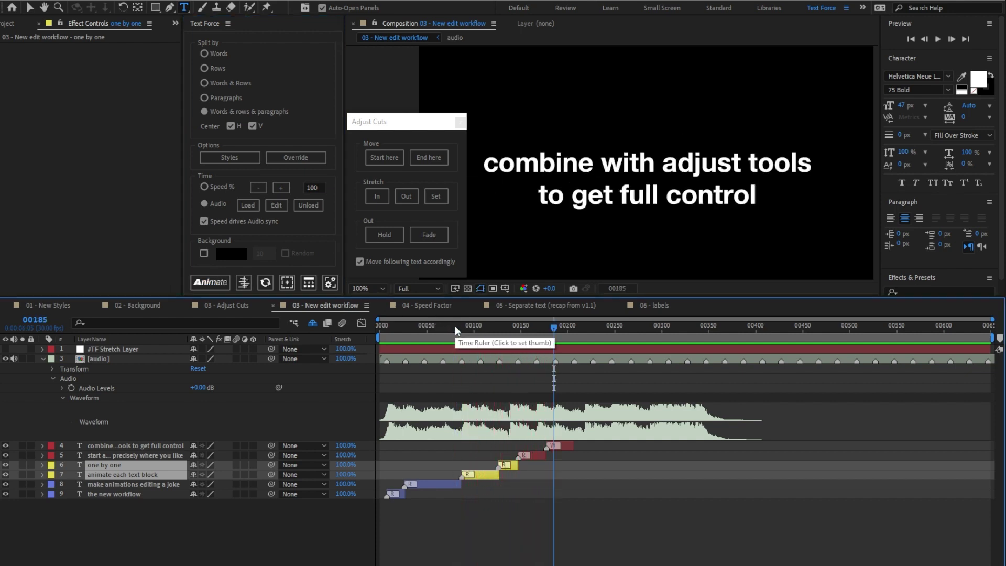
Stretch the 'one by one' layer between frames 00127 and 00167, then preview from 00076
{"action": "left_click", "coordinate": [510, 463]}
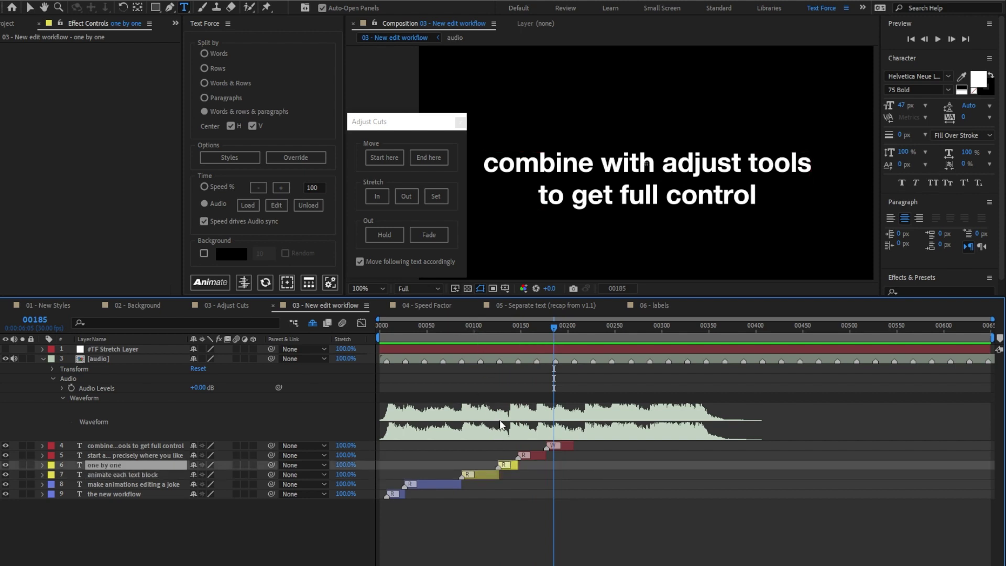
{"action": "left_click", "coordinate": [502, 326]}
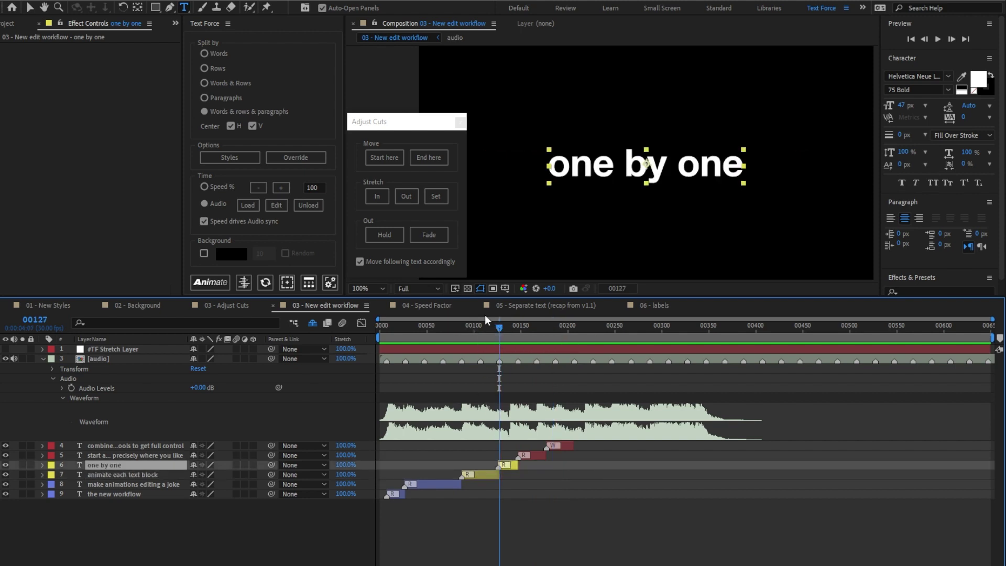
{"action": "left_click", "coordinate": [377, 197]}
{"action": "left_click", "coordinate": [534, 329]}
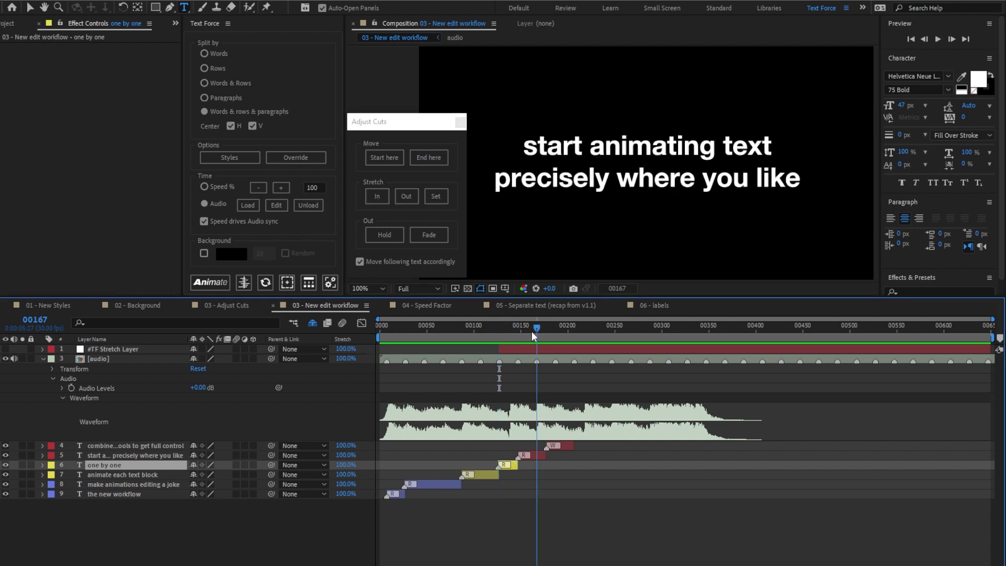
{"action": "left_click", "coordinate": [408, 197]}
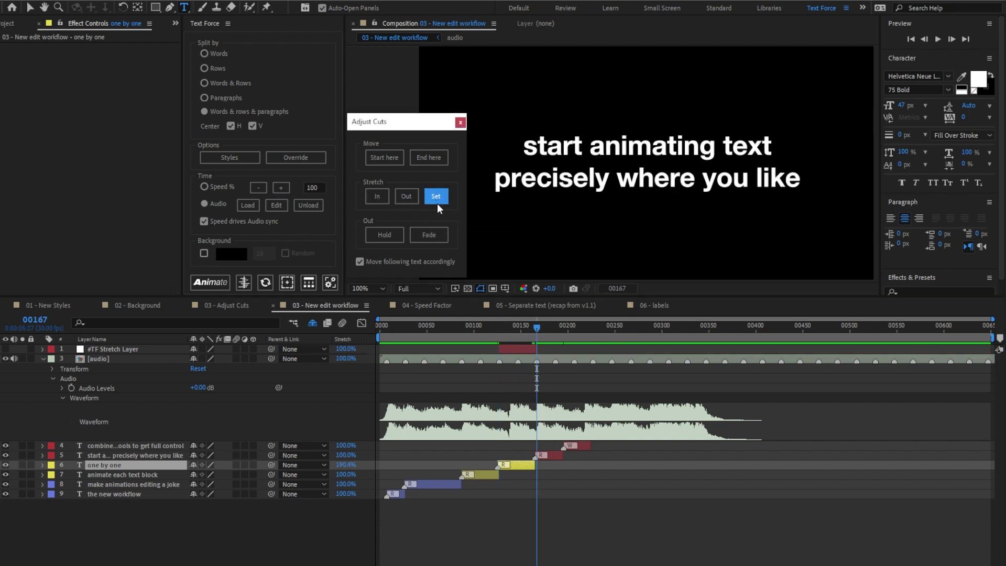
{"action": "left_click_drag", "start_coordinate": [482, 326], "coordinate": [452, 328]}
{"action": "key", "text": "space"}
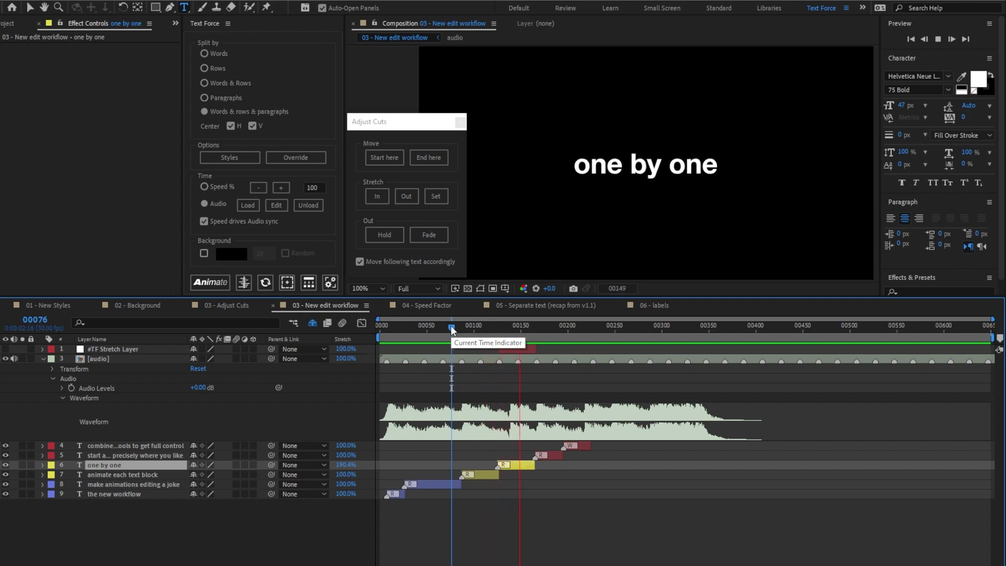
{"action": "key", "text": "space"}
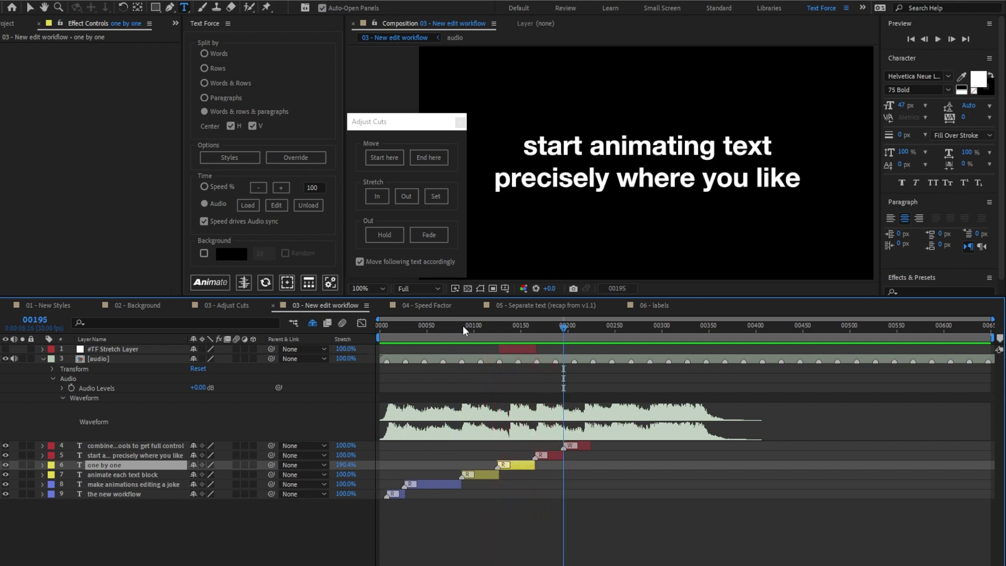
Split the 'start animating text precisely where you like' block into separate lines and preview
{"action": "left_click", "coordinate": [536, 326]}
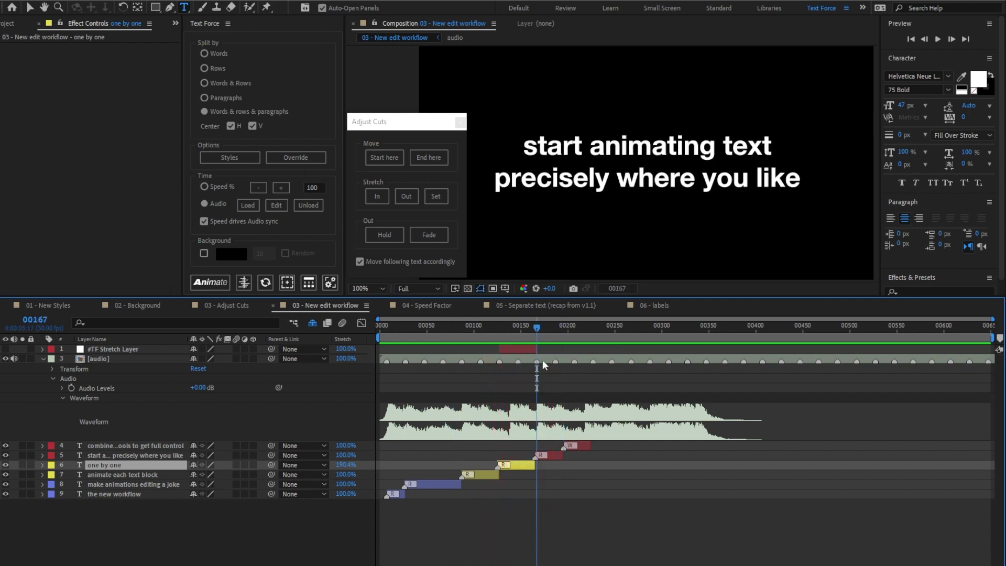
{"action": "left_click", "coordinate": [555, 456]}
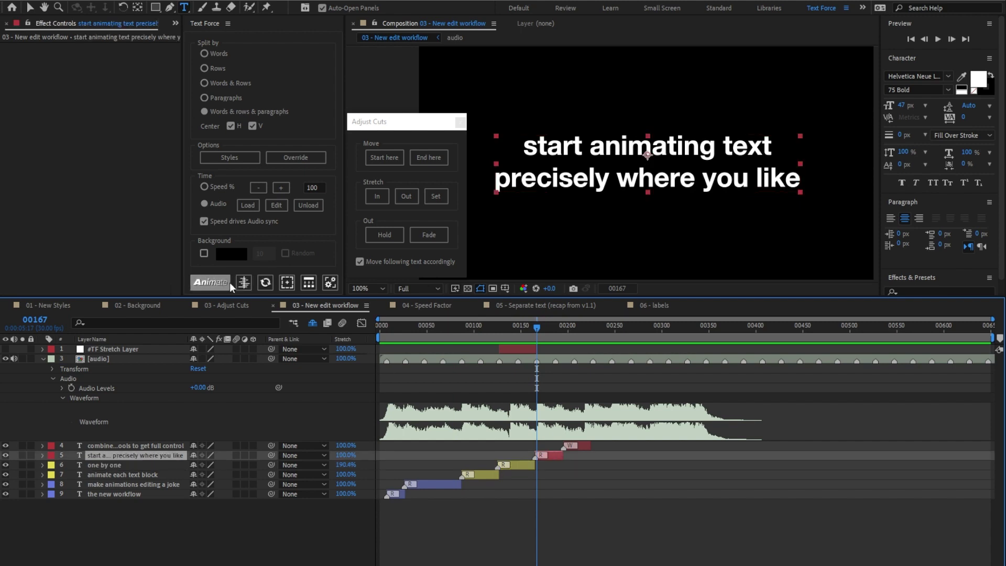
{"action": "left_click", "coordinate": [210, 282]}
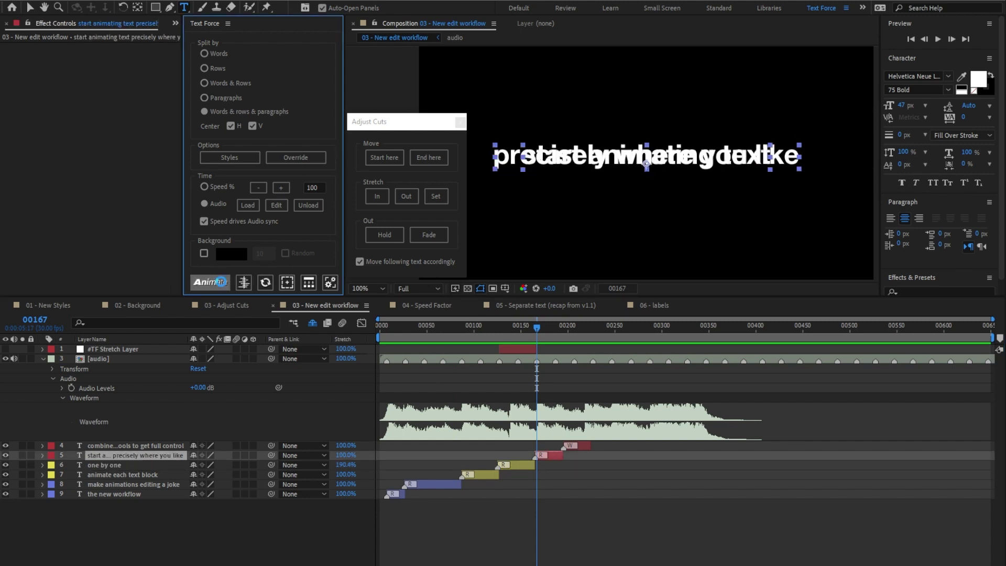
{"action": "left_click", "coordinate": [524, 327]}
{"action": "key", "text": "space"}
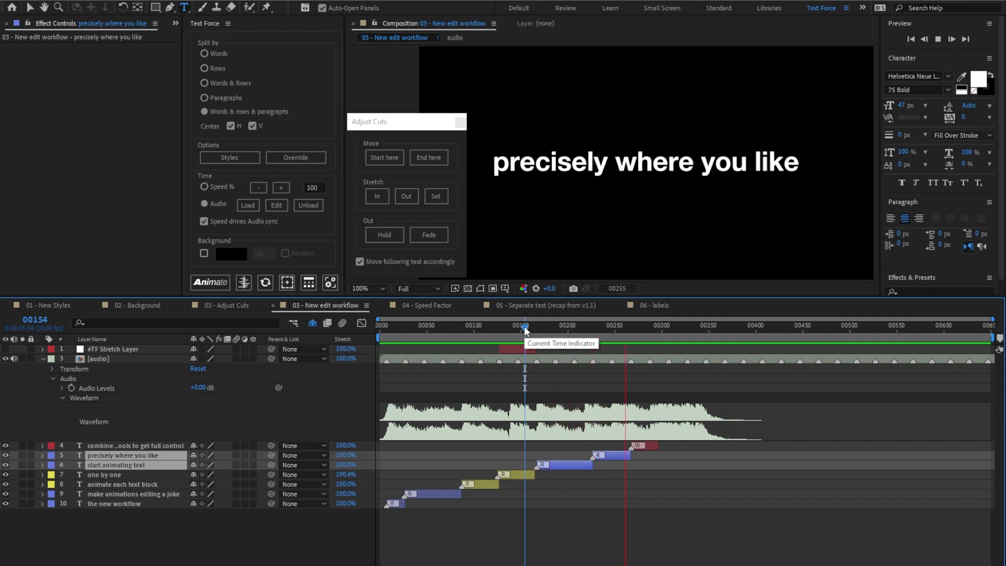
{"action": "key", "text": "space"}
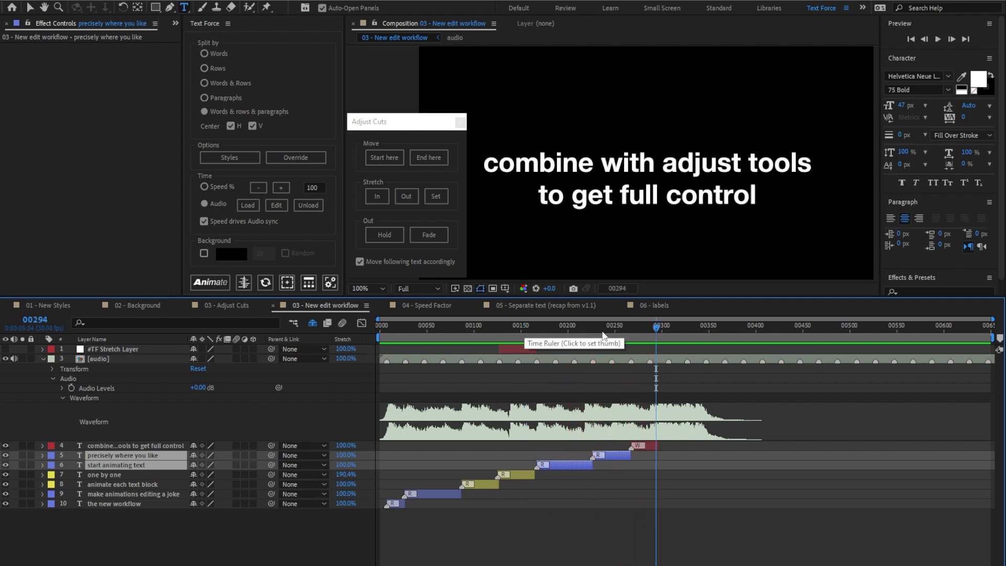
Split the final two-line block into separate line layers at frame 00267
{"action": "left_click", "coordinate": [630, 332]}
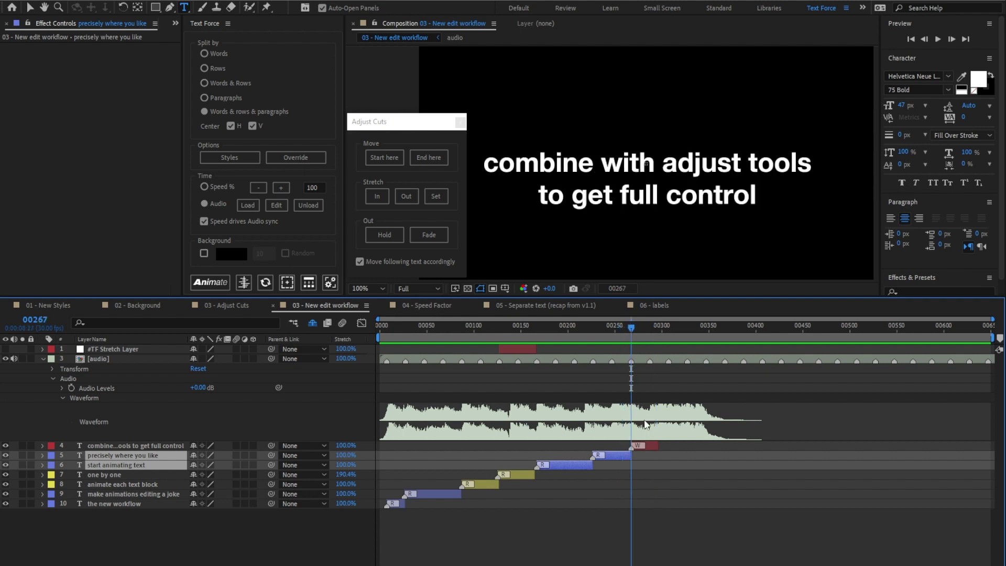
{"action": "left_click", "coordinate": [652, 448]}
{"action": "left_click", "coordinate": [652, 448]}
{"action": "left_click", "coordinate": [218, 285]}
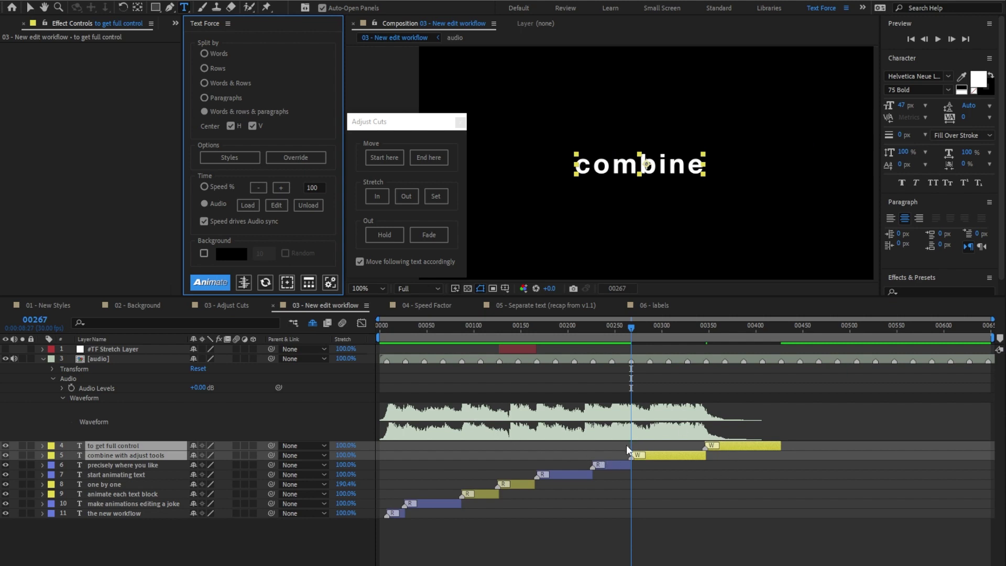
Override the split to Rows, re-animate the final block, and preview it from frame 00261
{"action": "left_click", "coordinate": [307, 158]}
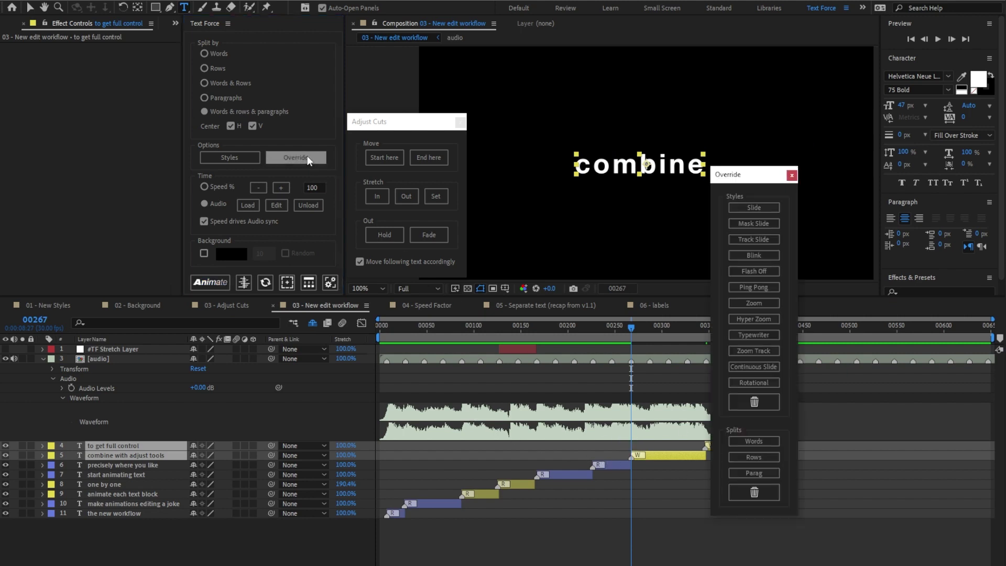
{"action": "left_click", "coordinate": [753, 457]}
{"action": "left_click", "coordinate": [791, 175]}
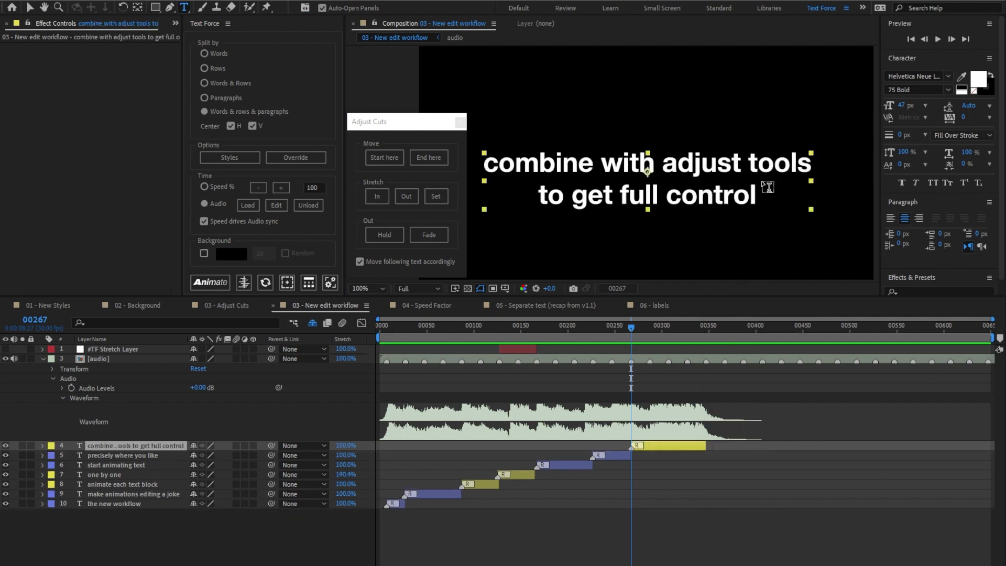
{"action": "left_click", "coordinate": [219, 281]}
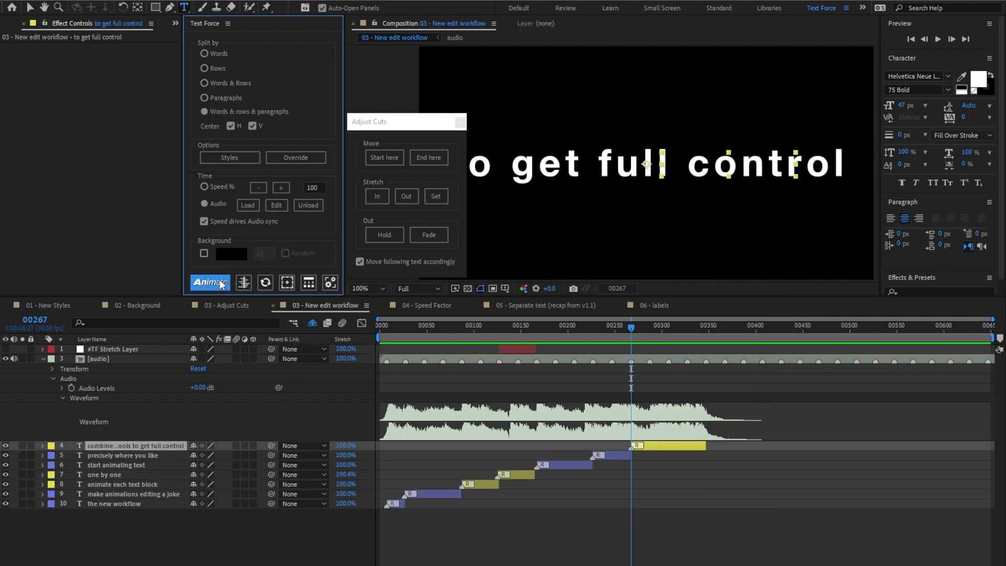
{"action": "left_click_drag", "start_coordinate": [620, 326], "coordinate": [624, 326]}
{"action": "key", "text": "space"}
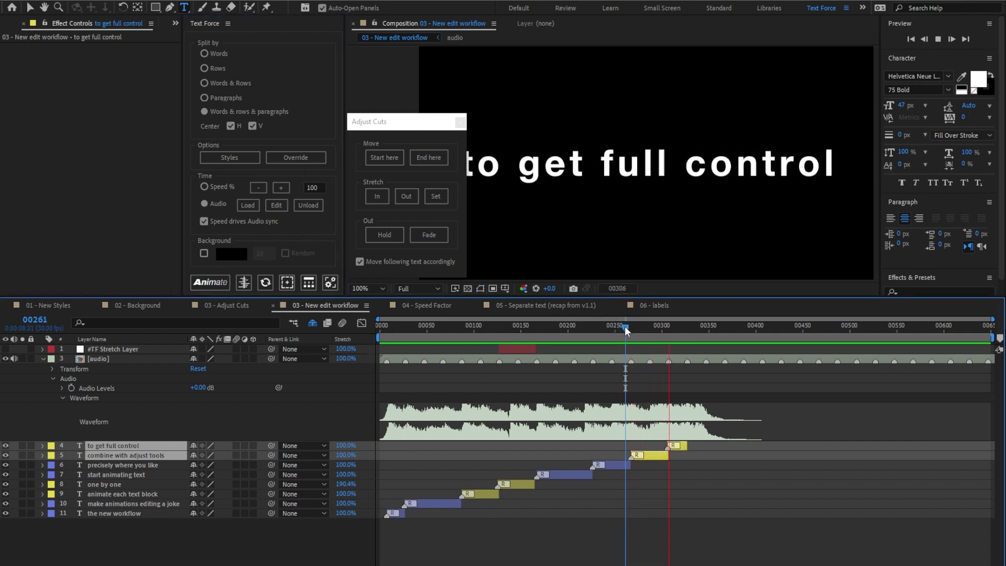
{"action": "key", "text": "space"}
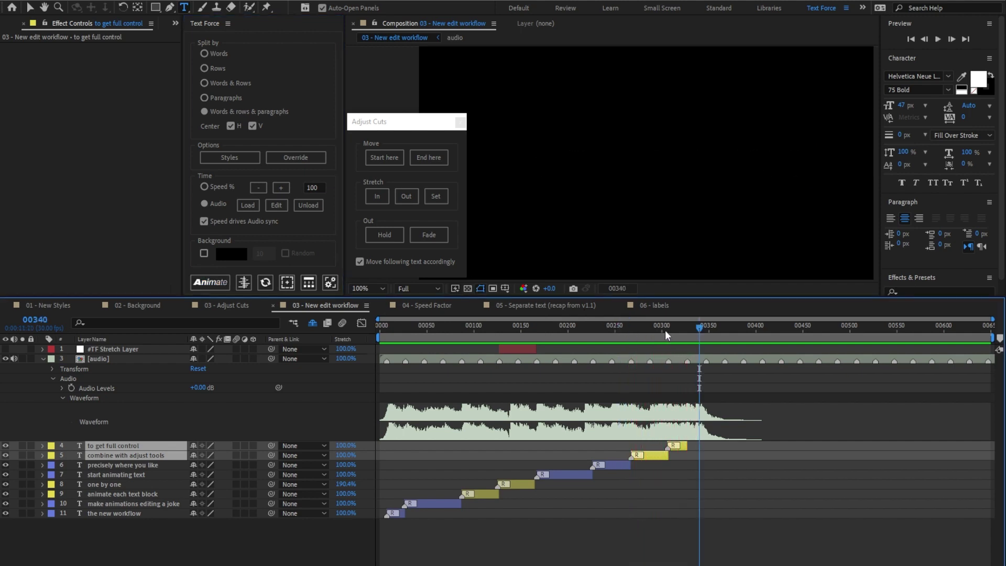
Make the 'combine with adjust tools' line fade out at its cut and preview from frame 00249
{"action": "left_click_drag", "start_coordinate": [667, 329], "coordinate": [687, 330]}
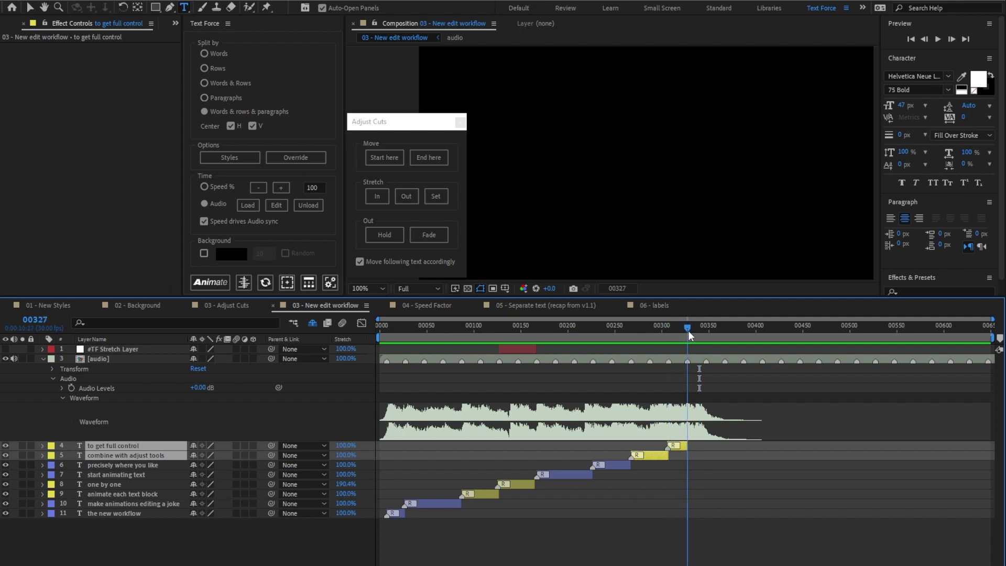
{"action": "left_click", "coordinate": [666, 460]}
{"action": "left_click", "coordinate": [432, 234]}
{"action": "left_click", "coordinate": [614, 327]}
{"action": "key", "text": "space"}
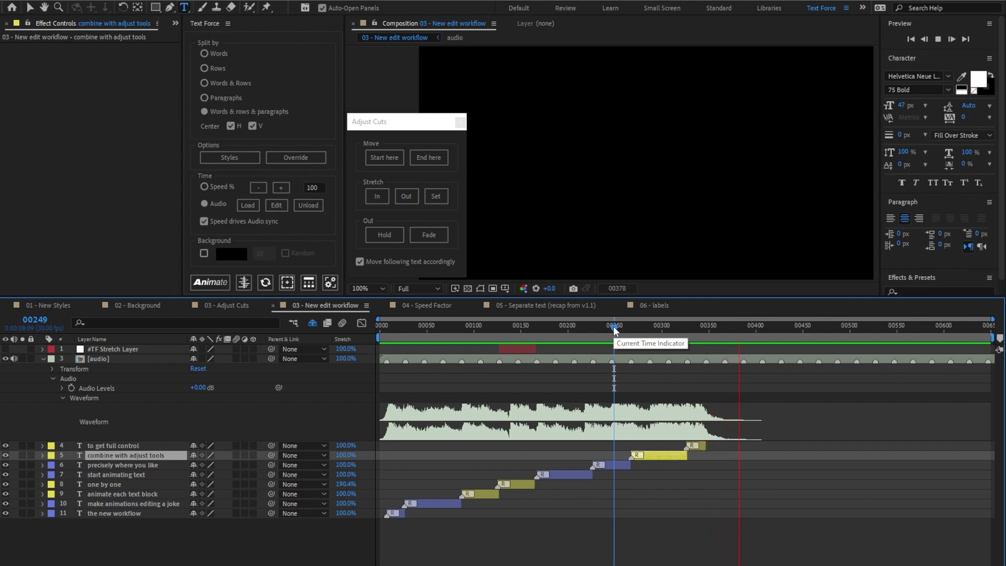
{"action": "key", "text": "space"}
Rewind to frame 00000 and play the whole New edit workflow animation through once
{"action": "key", "text": "v"}
{"action": "left_click_drag", "start_coordinate": [612, 330], "coordinate": [328, 340]}
{"action": "key", "text": "space"}
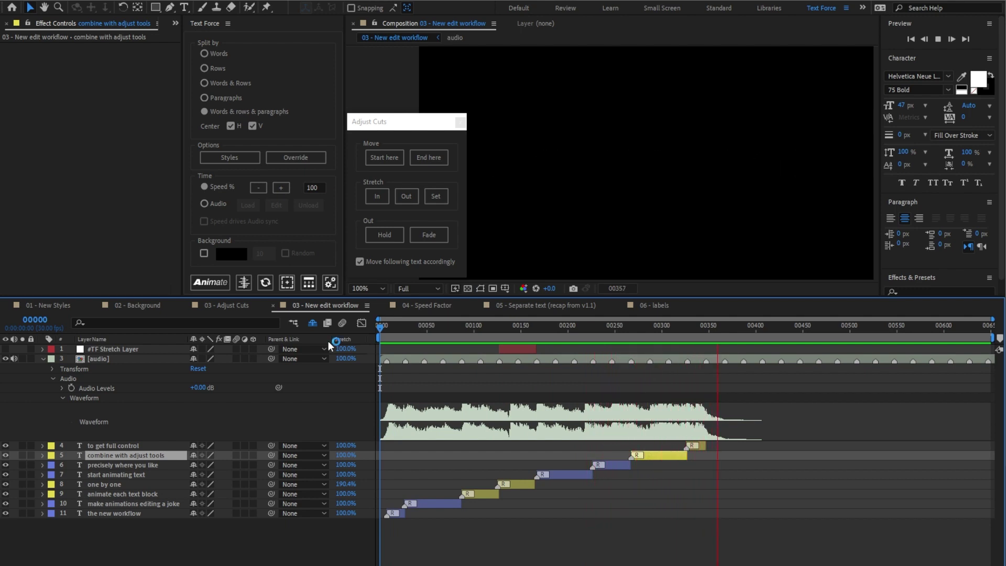
{"action": "key", "text": "space"}
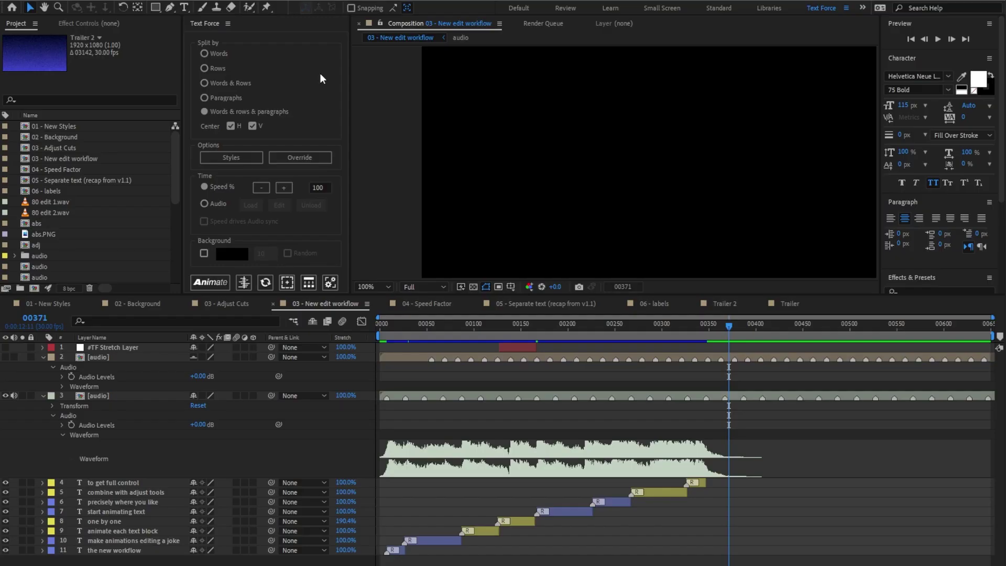
In Styles Options, disable Random Directions; set Track Slide to Left to Right and Zoom to Close to Far
{"action": "left_click", "coordinate": [241, 155]}
{"action": "left_click", "coordinate": [306, 46]}
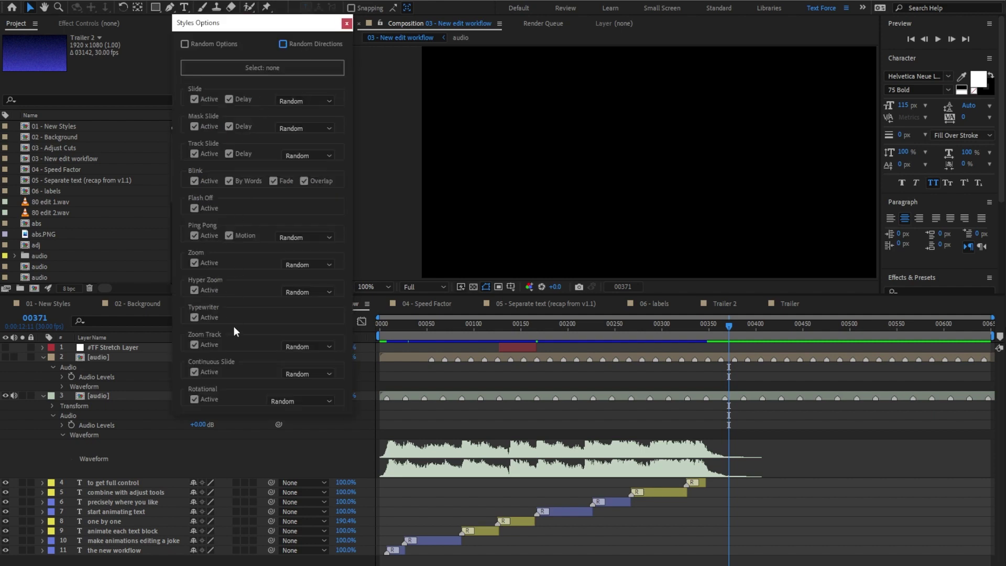
{"action": "left_click", "coordinate": [323, 151]}
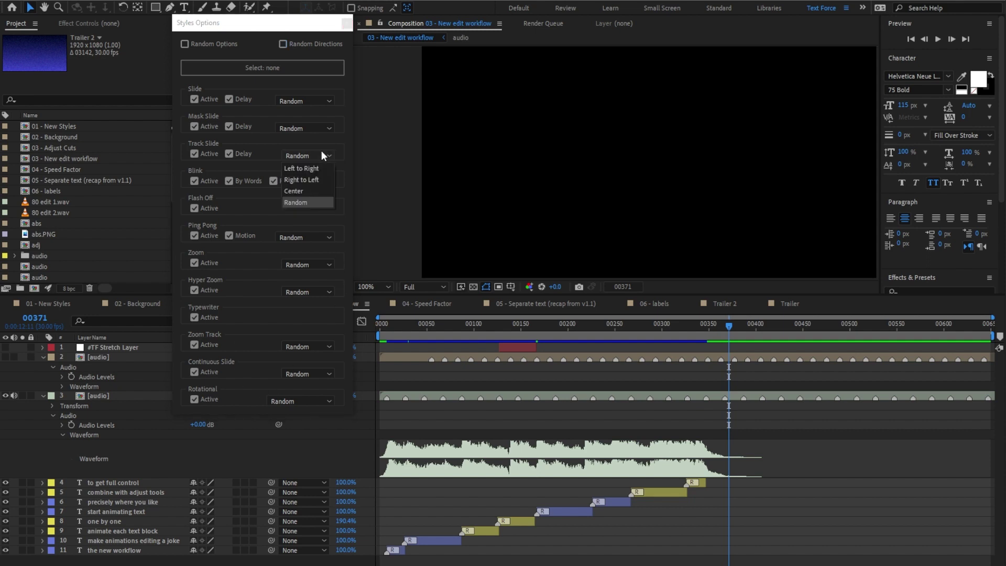
{"action": "left_click", "coordinate": [314, 165]}
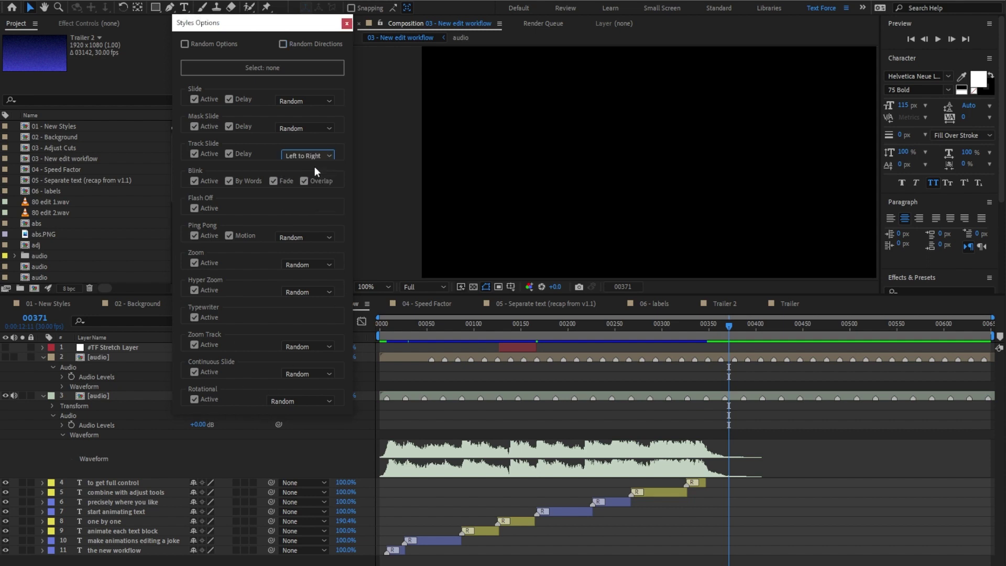
{"action": "left_click", "coordinate": [302, 270]}
{"action": "left_click", "coordinate": [307, 292]}
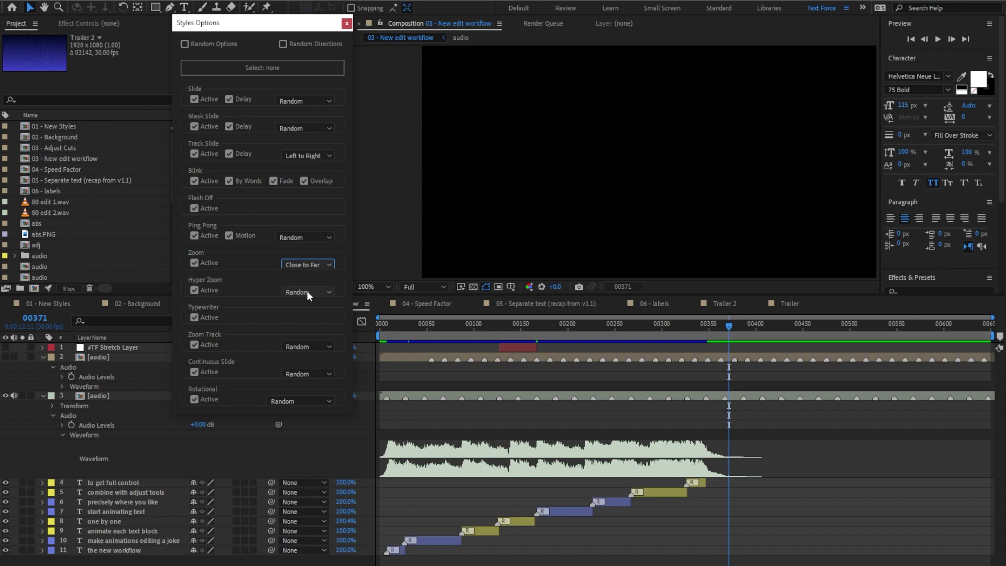